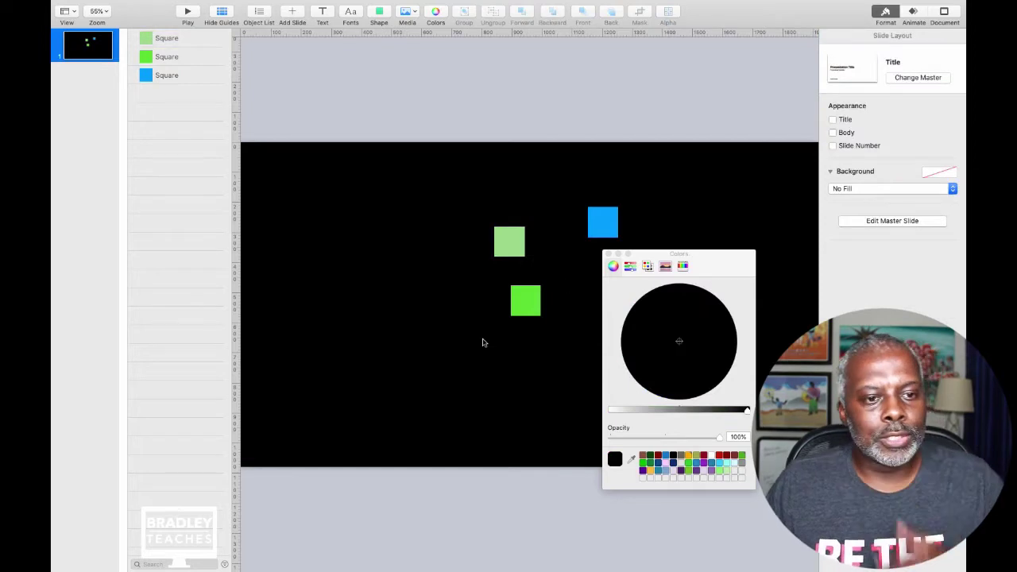
Move the light green square toward the slide's left and close the Colors window.
{"action": "left_click", "coordinate": [524, 301]}
{"action": "left_click_drag", "start_coordinate": [524, 301], "coordinate": [330, 213]}
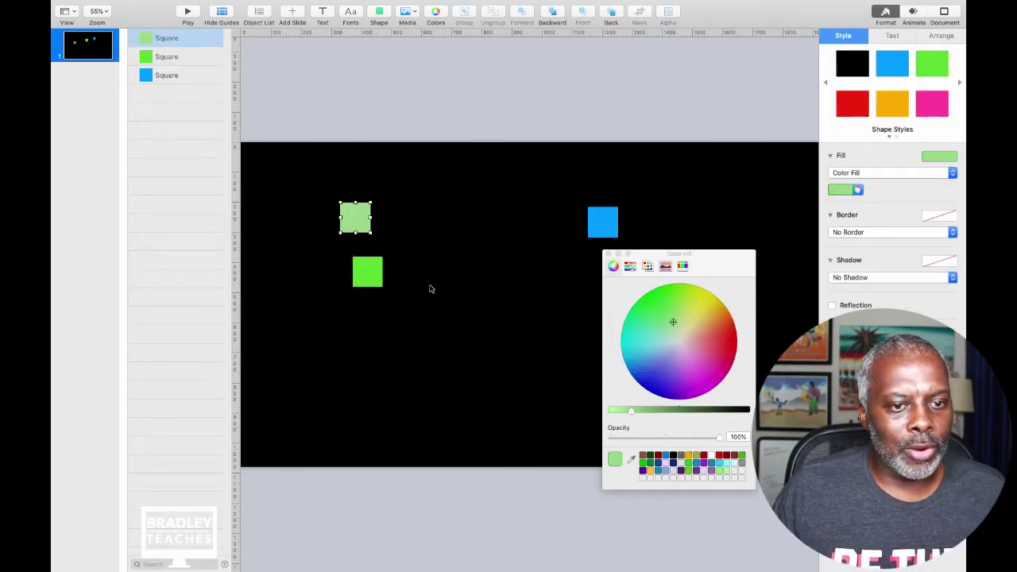
{"action": "left_click", "coordinate": [609, 255]}
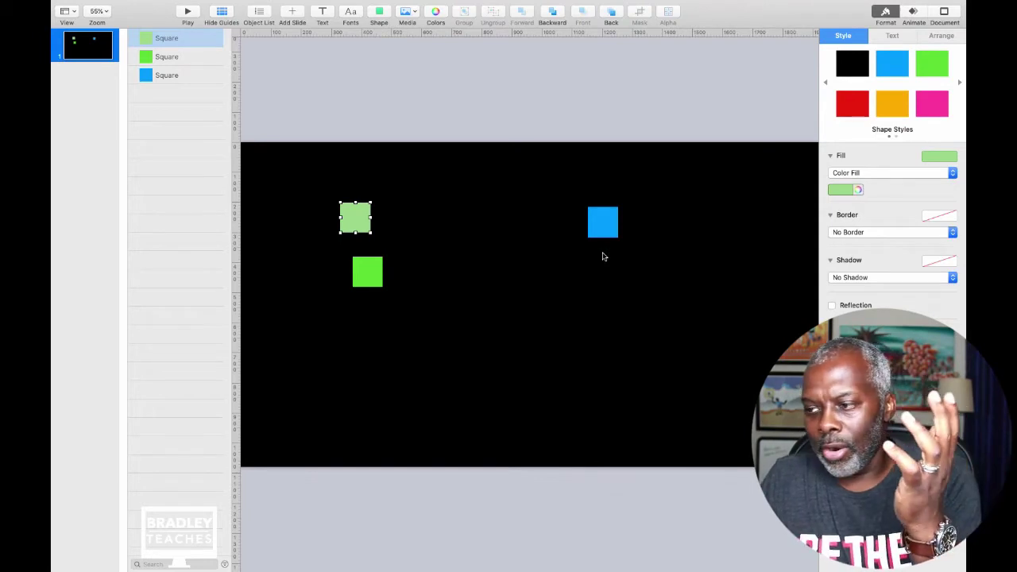
At 25% zoom, stretch the blue square across the slide's right side.
{"action": "left_click", "coordinate": [602, 227]}
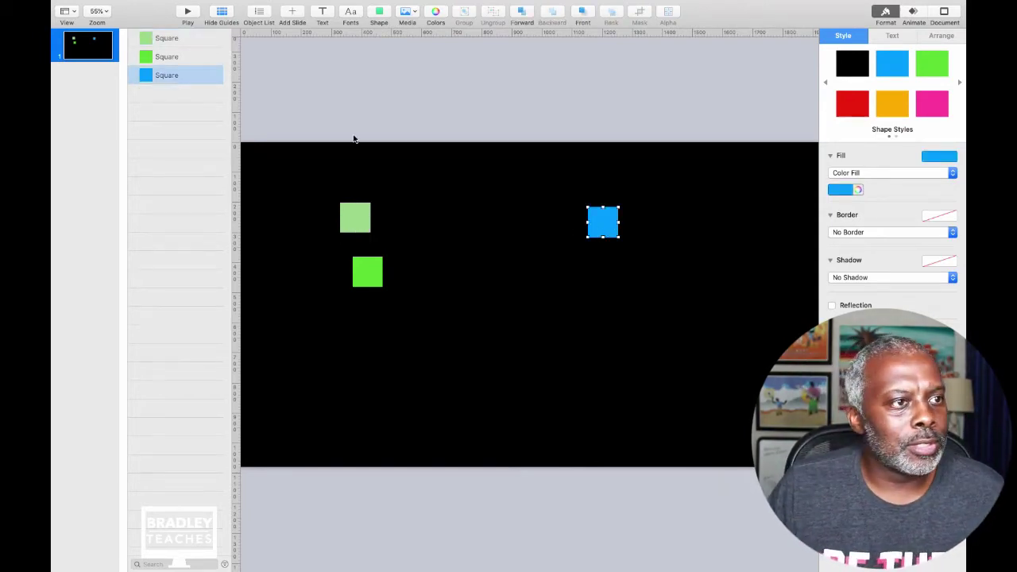
{"action": "left_click", "coordinate": [98, 11]}
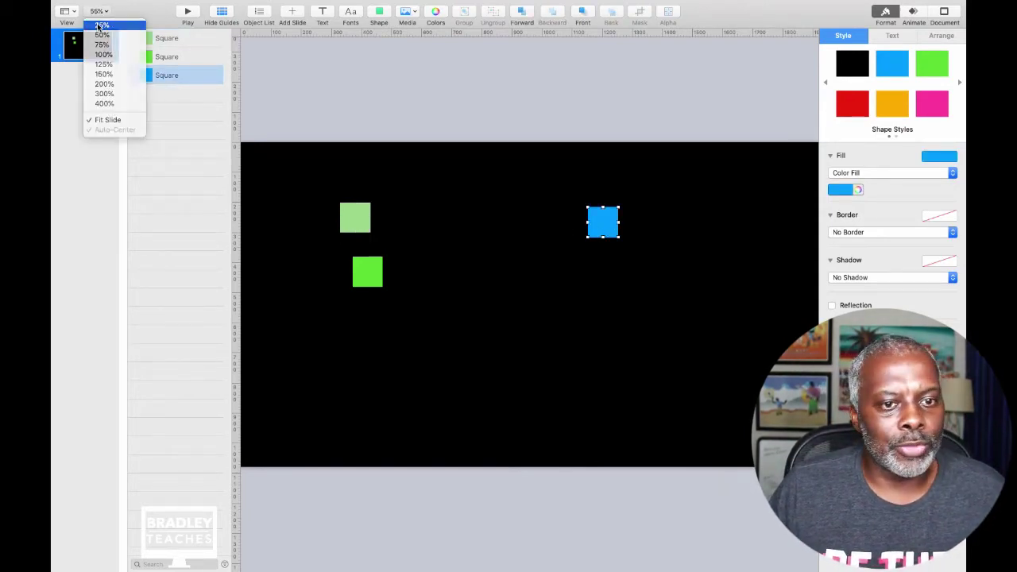
{"action": "left_click", "coordinate": [100, 25]}
{"action": "left_click", "coordinate": [500, 183]}
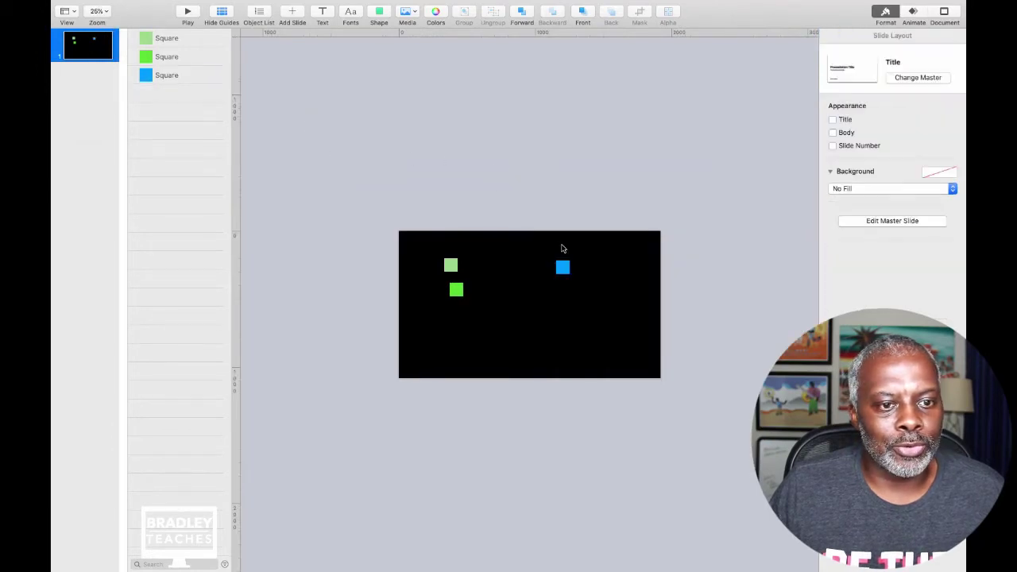
{"action": "left_click_drag", "start_coordinate": [563, 267], "coordinate": [467, 379]}
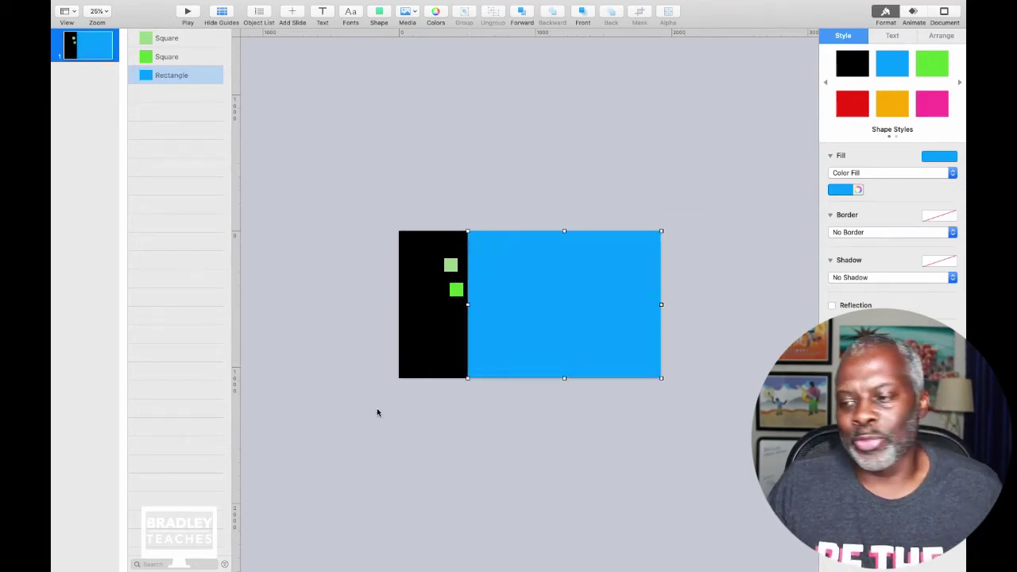
Make a light green left column with a bright green bottom strip, and extend blue to meet them at 50% zoom.
{"action": "left_click", "coordinate": [394, 410]}
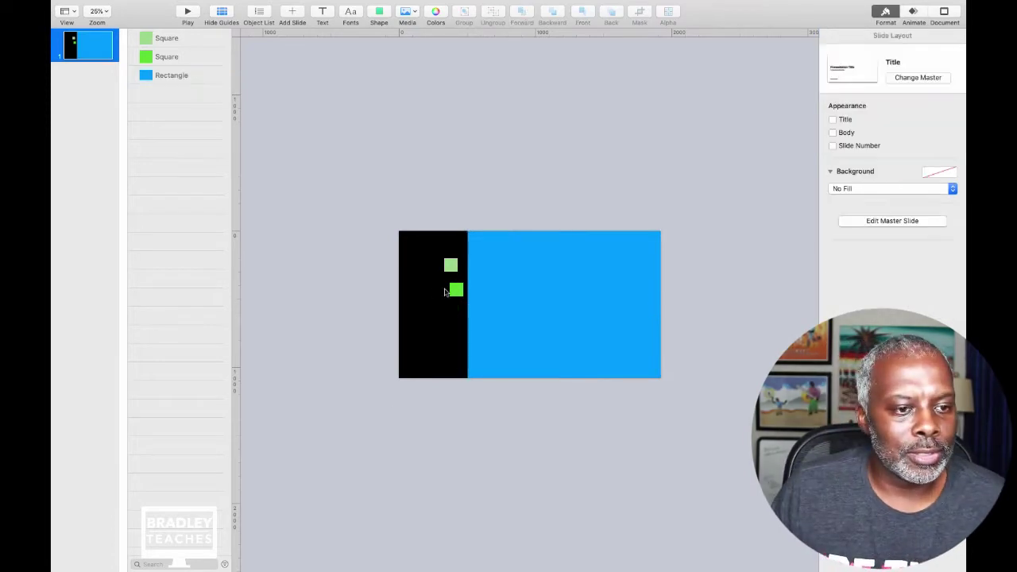
{"action": "left_click_drag", "start_coordinate": [456, 289], "coordinate": [432, 352]}
{"action": "left_click_drag", "start_coordinate": [454, 265], "coordinate": [467, 354]}
{"action": "key", "text": "super+shift+period"}
{"action": "left_click", "coordinate": [472, 366]}
{"action": "left_click_drag", "start_coordinate": [405, 303], "coordinate": [403, 303]}
{"action": "left_click", "coordinate": [494, 526]}
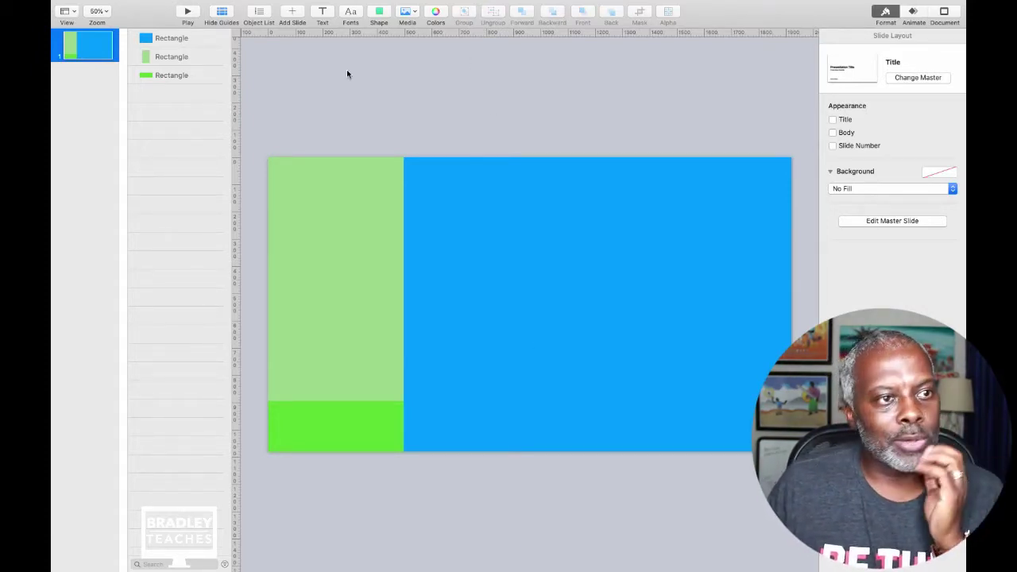
{"action": "left_click", "coordinate": [322, 13]}
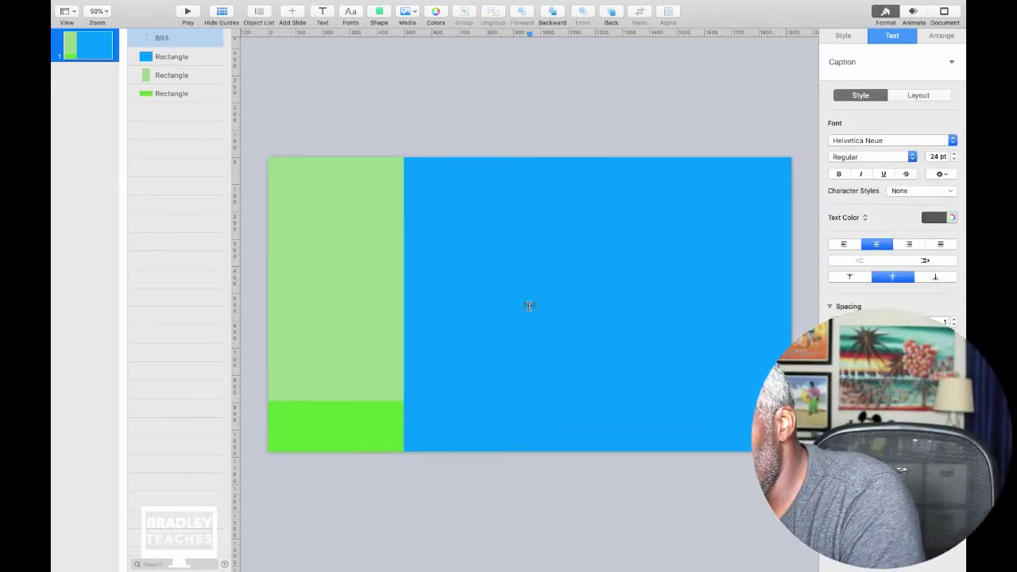
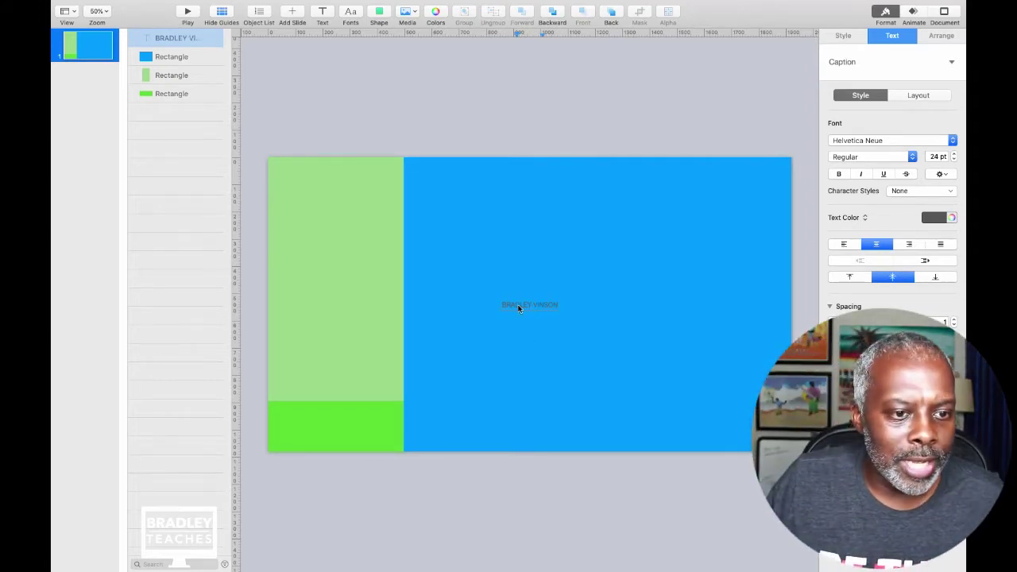
{"action": "left_click_drag", "start_coordinate": [503, 304], "coordinate": [779, 189]}
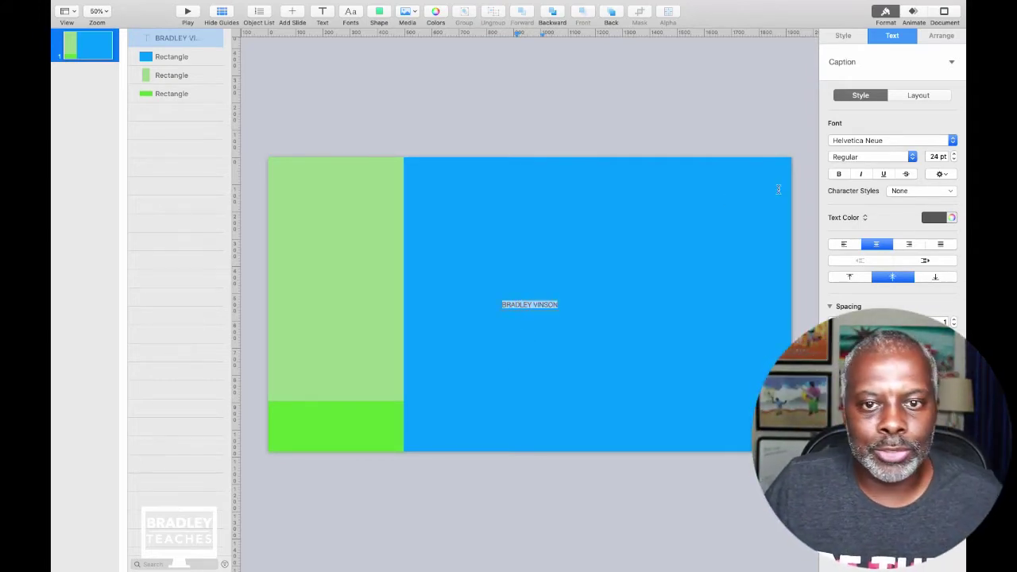
{"action": "left_click", "coordinate": [886, 141]}
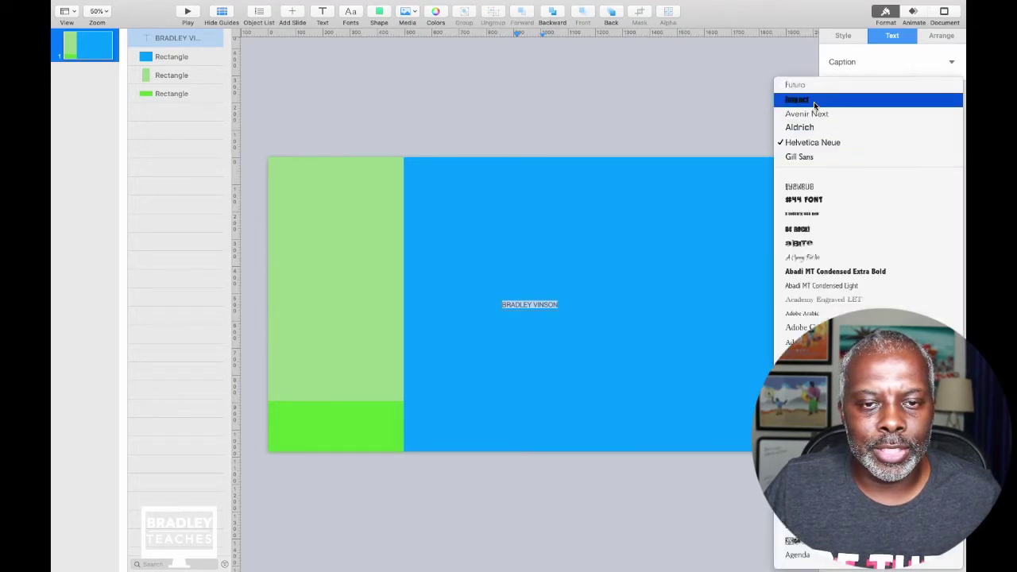
{"action": "left_click", "coordinate": [815, 101]}
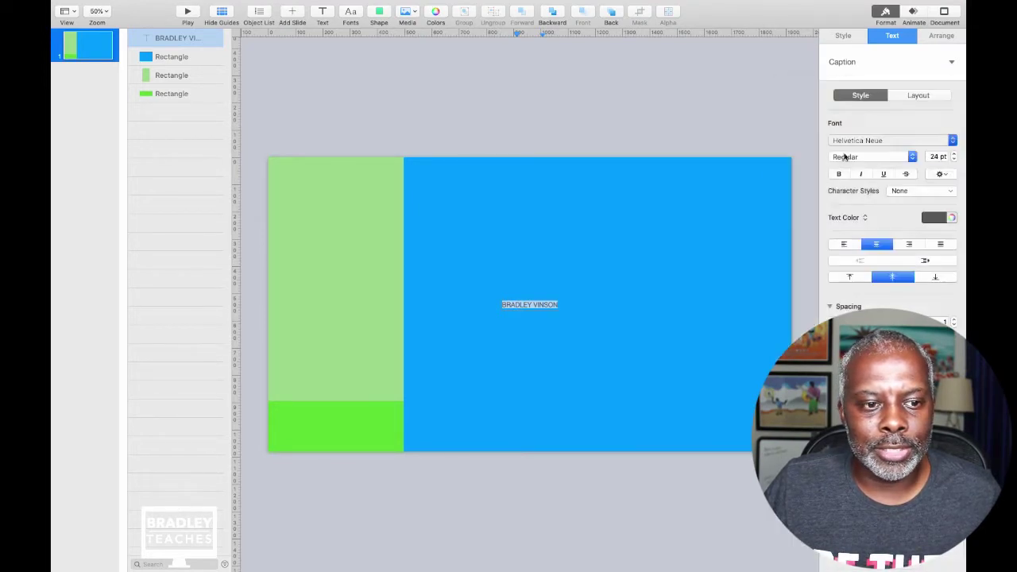
{"action": "left_click", "coordinate": [954, 155]}
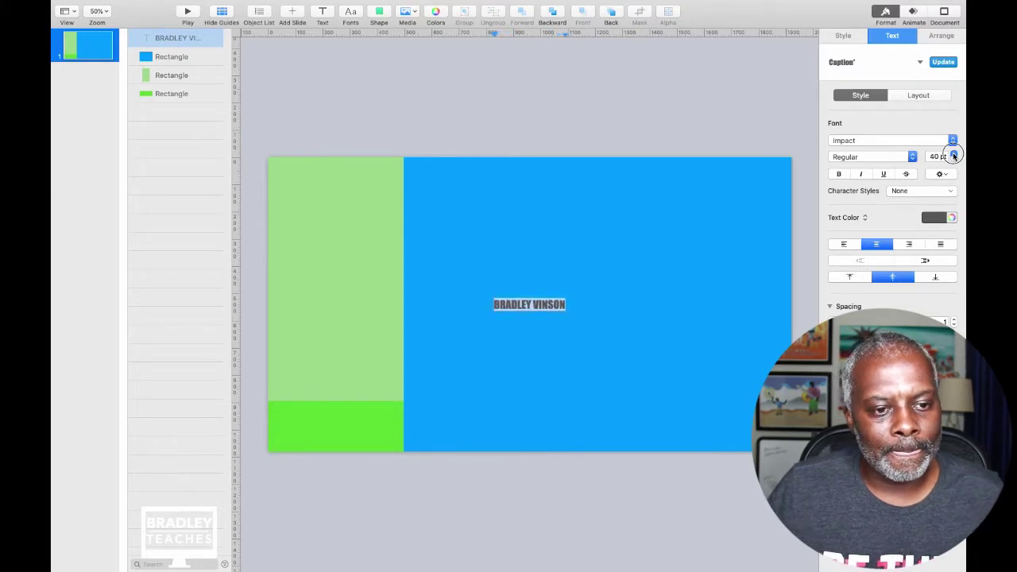
{"action": "left_click_drag", "start_coordinate": [954, 156], "coordinate": [955, 156]}
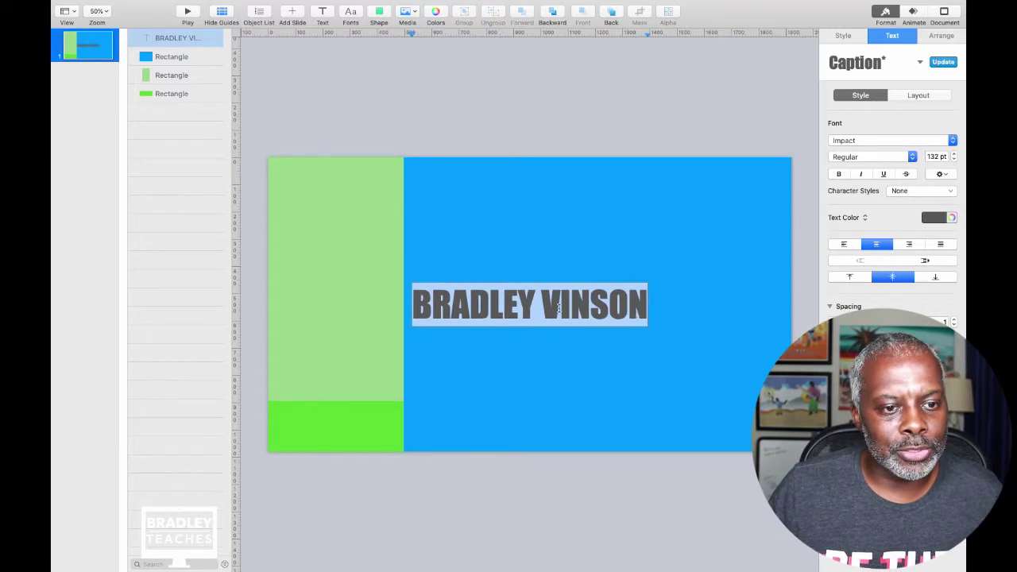
Give VINSON a thin font and move the title down toward the lower right.
{"action": "left_click_drag", "start_coordinate": [558, 309], "coordinate": [670, 296]}
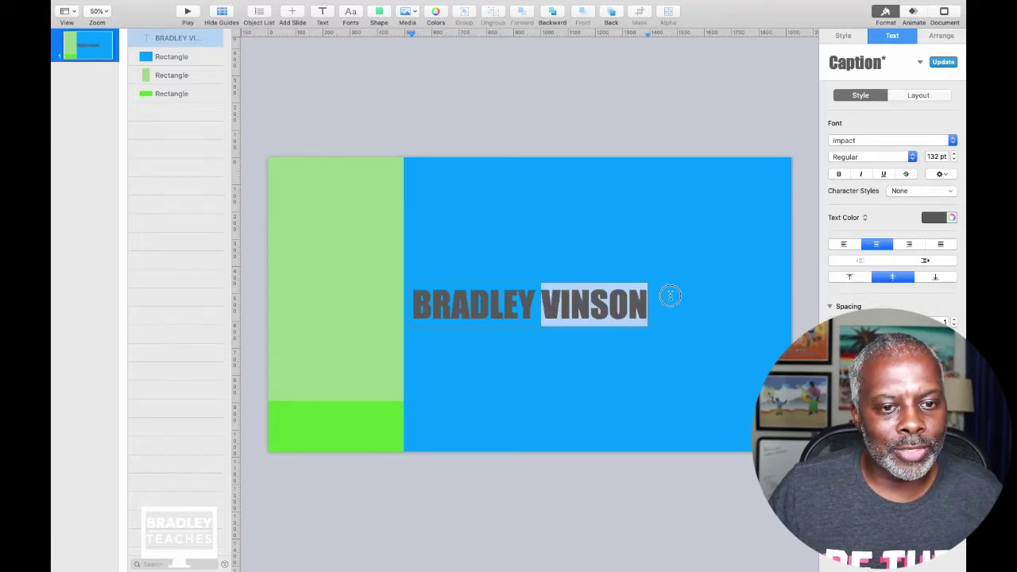
{"action": "left_click", "coordinate": [843, 142]}
{"action": "left_click", "coordinate": [829, 144]}
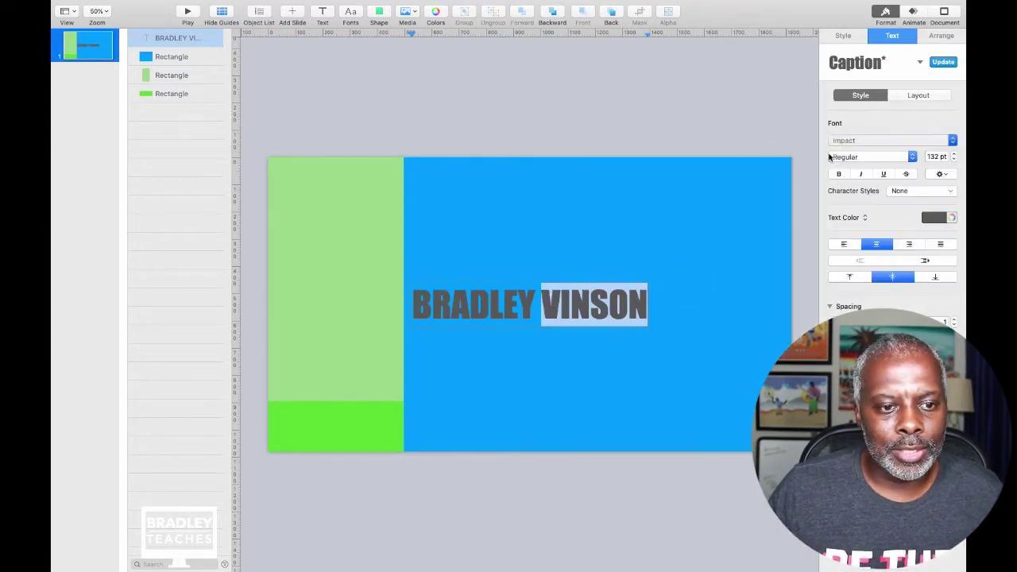
{"action": "left_click", "coordinate": [540, 141]}
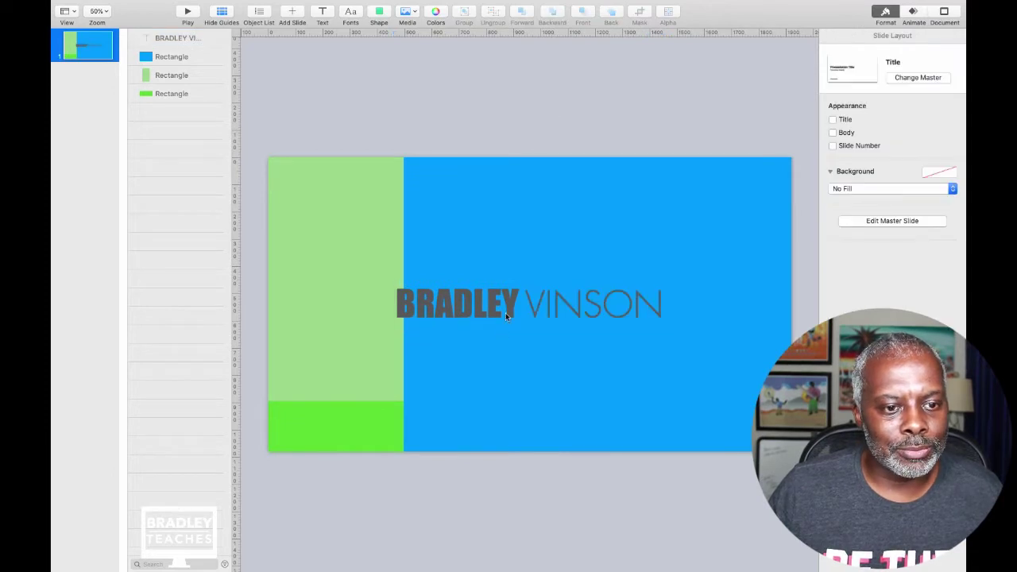
{"action": "left_click_drag", "start_coordinate": [506, 312], "coordinate": [576, 405]}
Make the whole title text white.
{"action": "triple_click", "coordinate": [574, 405]}
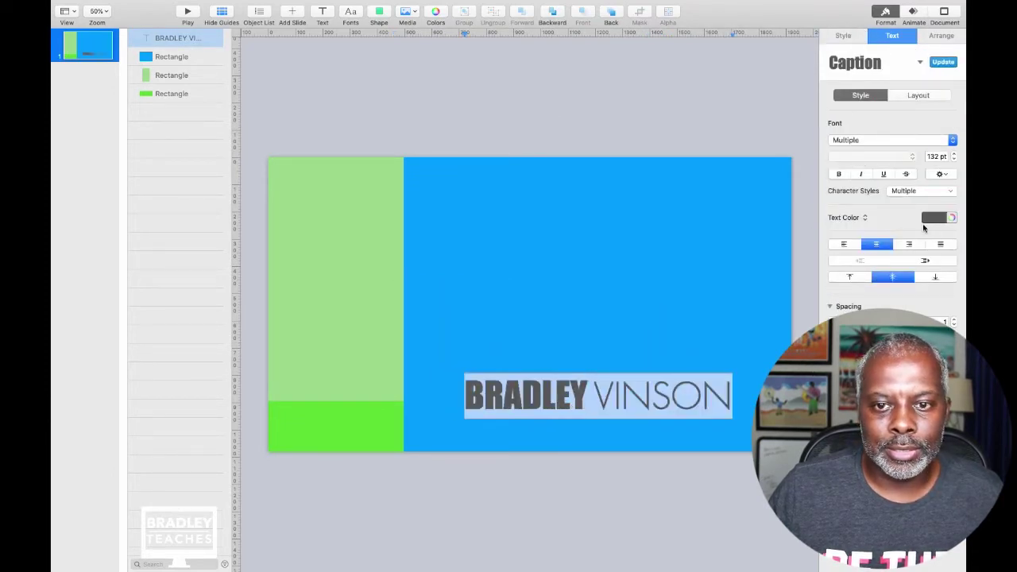
{"action": "left_click", "coordinate": [930, 218]}
{"action": "left_click", "coordinate": [847, 285]}
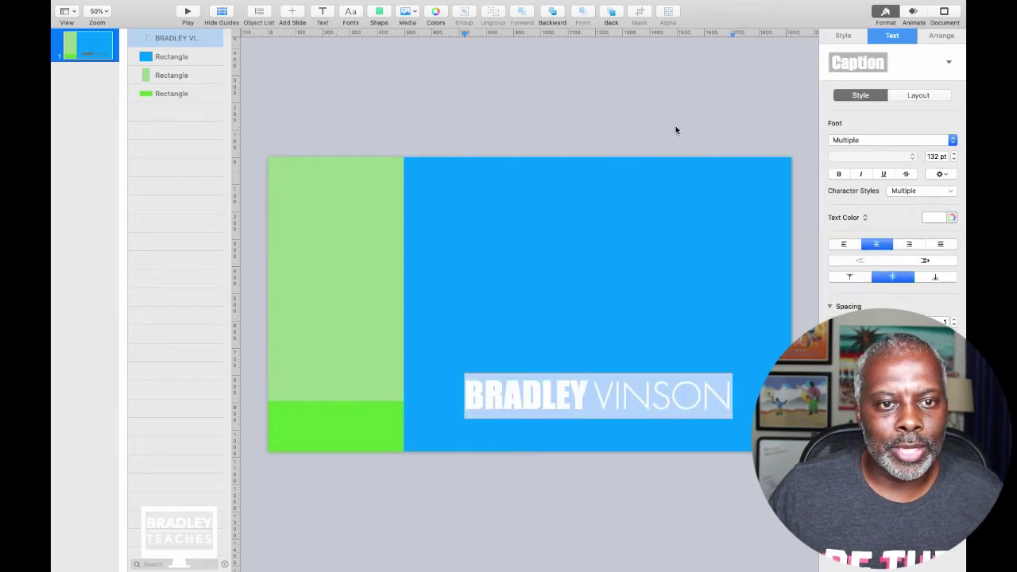
{"action": "left_click", "coordinate": [647, 98]}
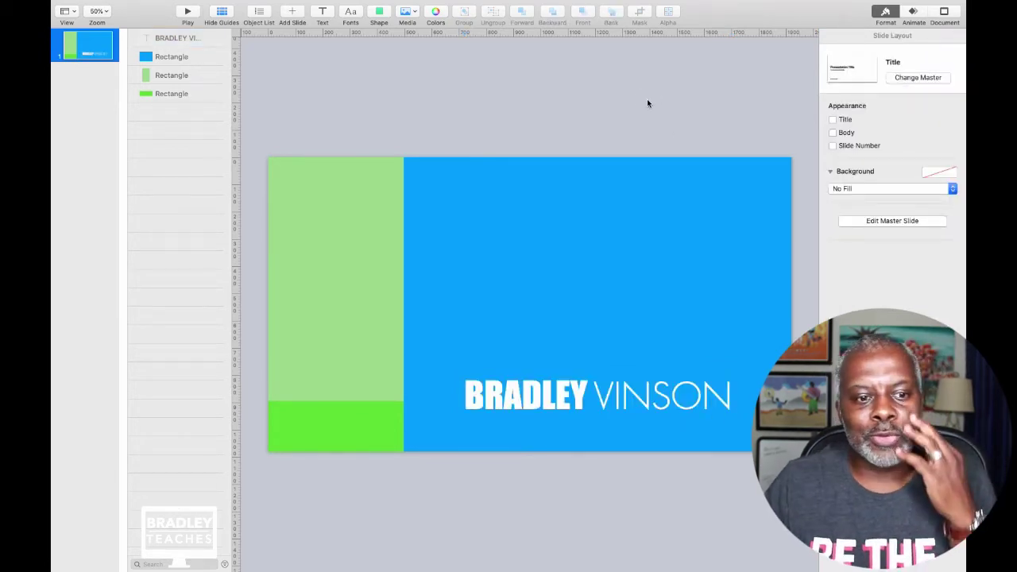
{"action": "left_click", "coordinate": [556, 397]}
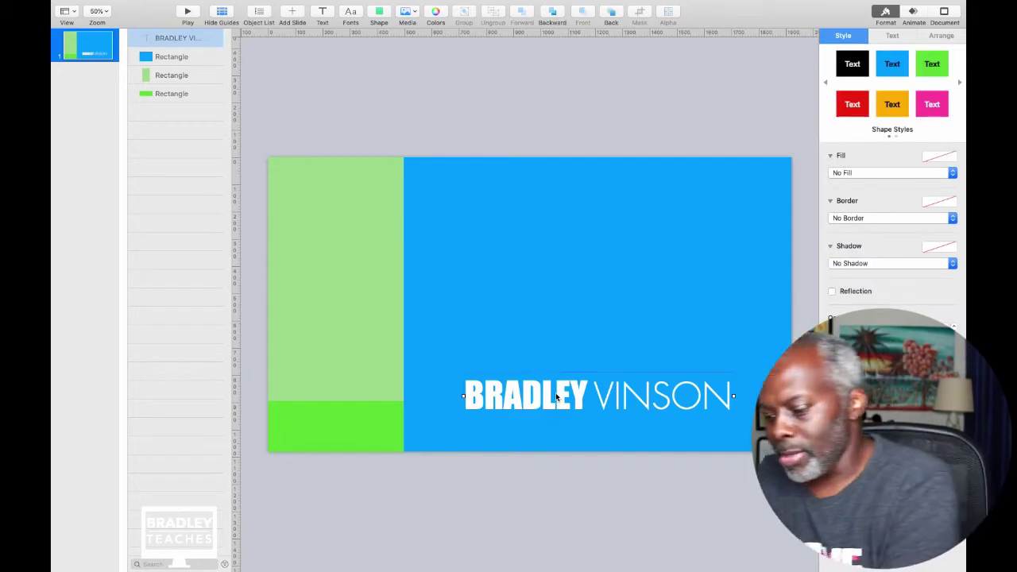
{"action": "left_click", "coordinate": [557, 398]}
Duplicate the title higher and retype it as 'cool stuff | cool stuff'.
{"action": "left_click_drag", "start_coordinate": [556, 397], "coordinate": [540, 245]}
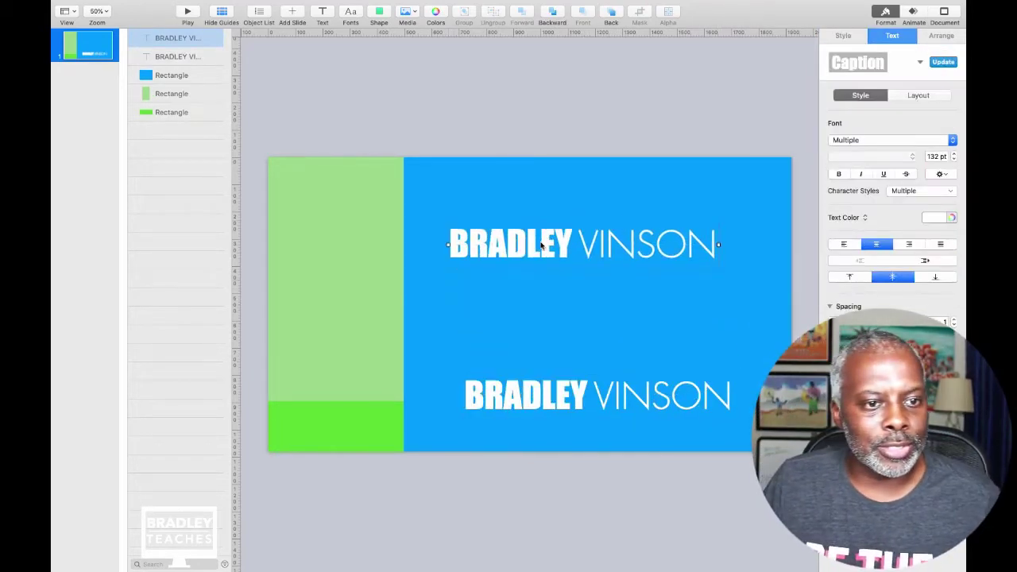
{"action": "triple_click", "coordinate": [538, 247]}
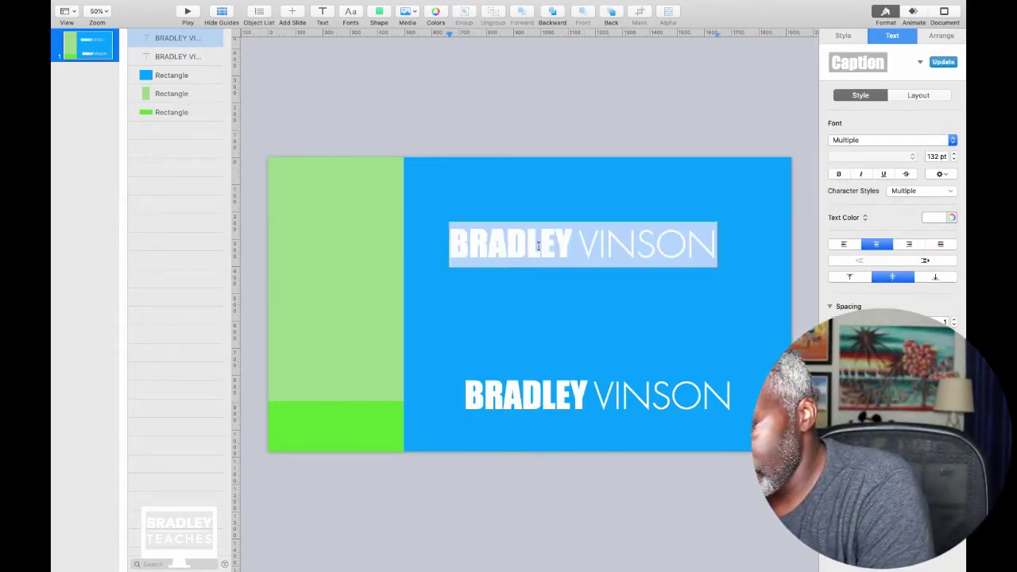
{"action": "type", "text": "cool"}
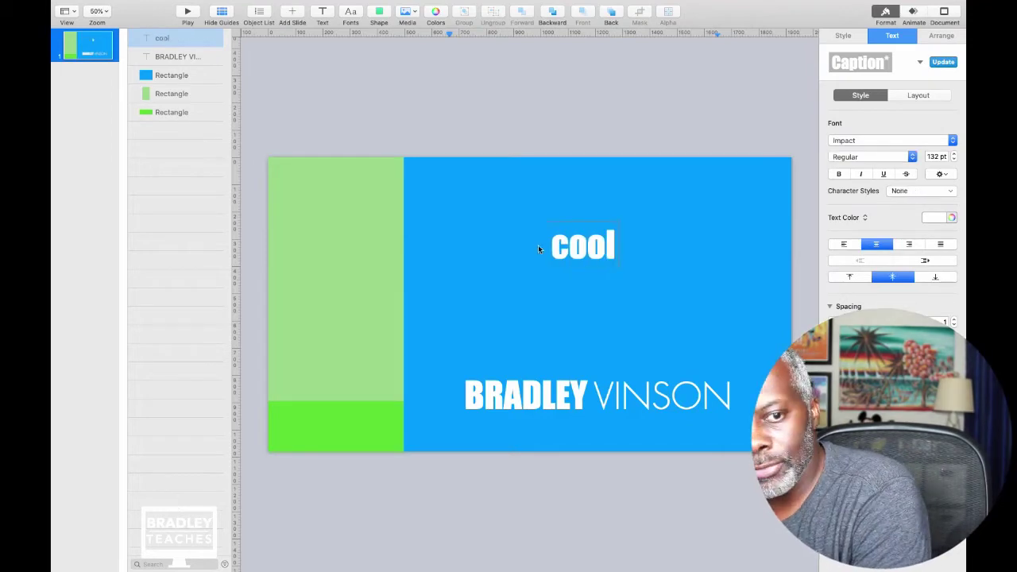
{"action": "type", "text": " stuff"}
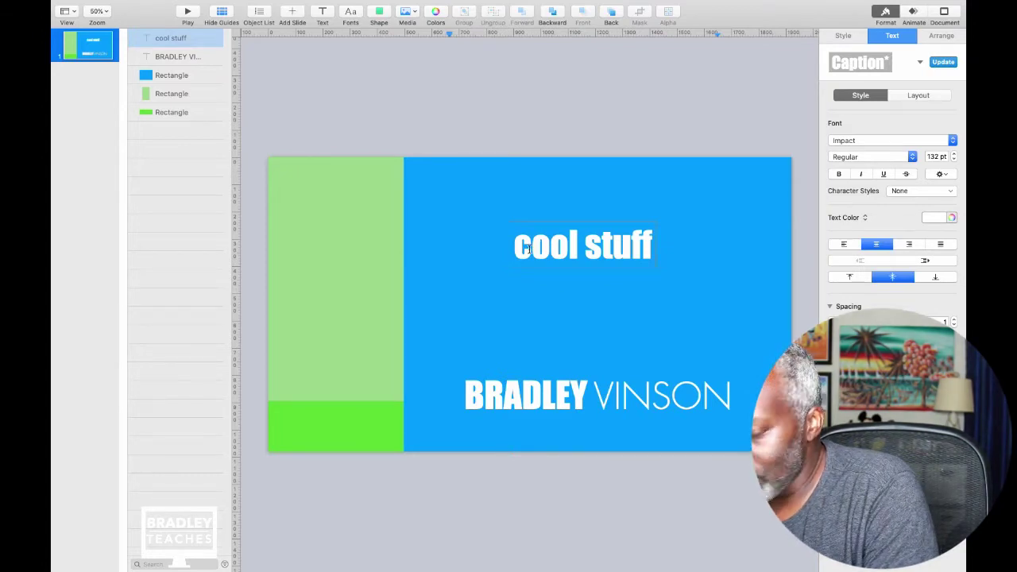
{"action": "type", "text": " |"}
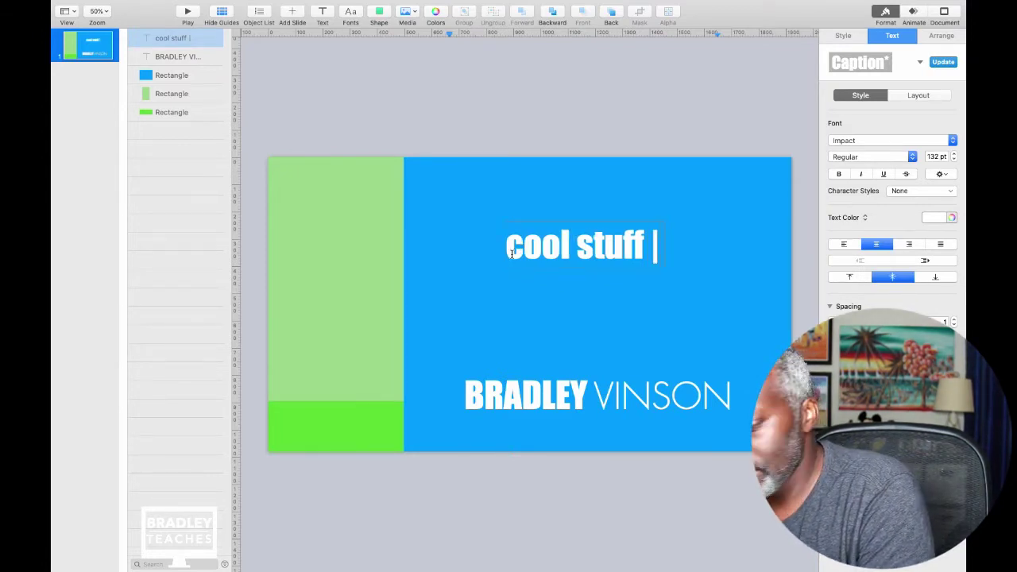
{"action": "type", "text": " cool stiuff"}
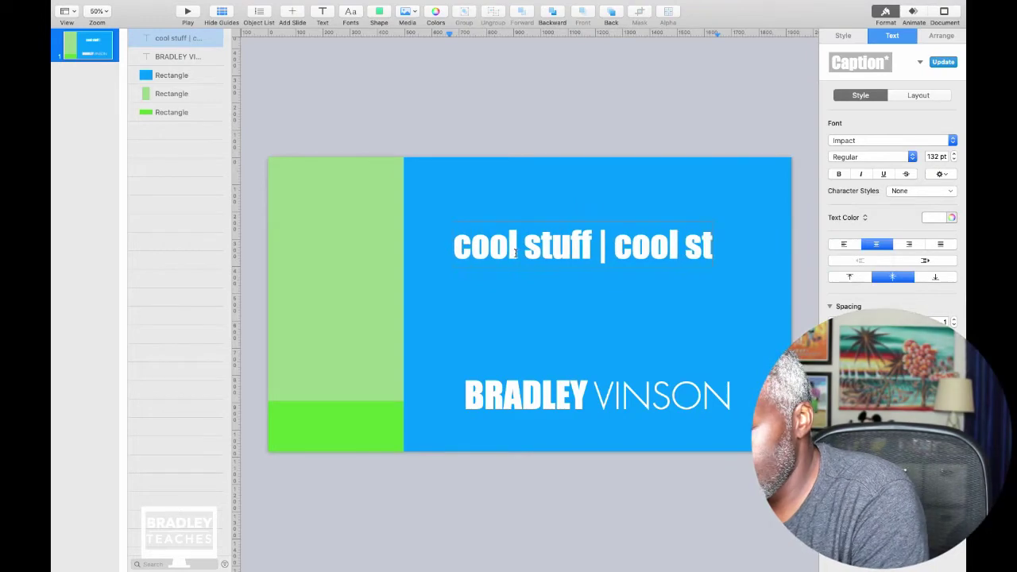
{"action": "key", "text": "BackSpace"}
{"action": "key", "text": "BackSpace"}
{"action": "key", "text": "BackSpace"}
{"action": "key", "text": "BackSpace"}
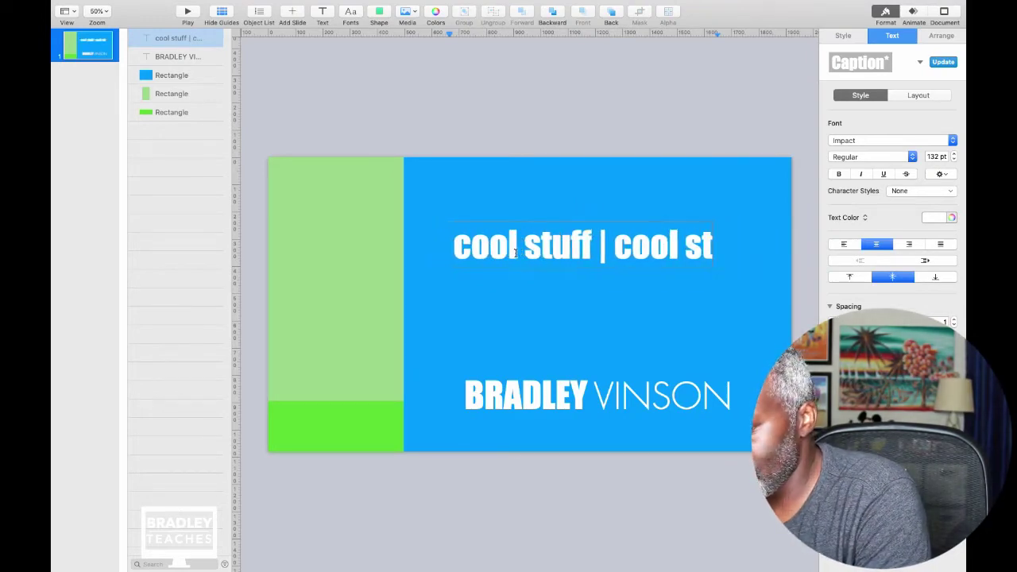
{"action": "type", "text": "uff"}
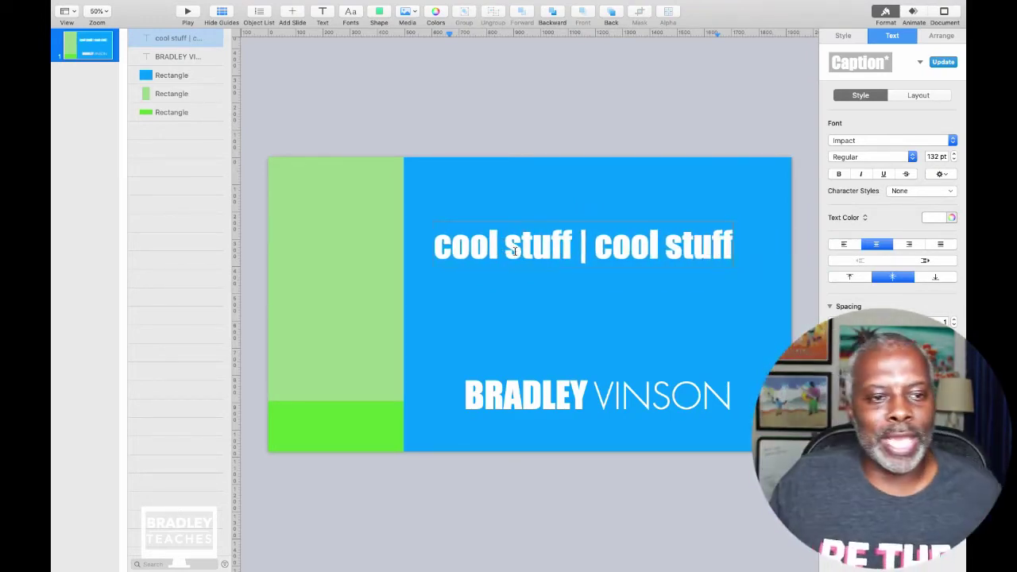
Set the tagline to Futura Light 101 pt and place it beneath the name.
{"action": "triple_click", "coordinate": [515, 249]}
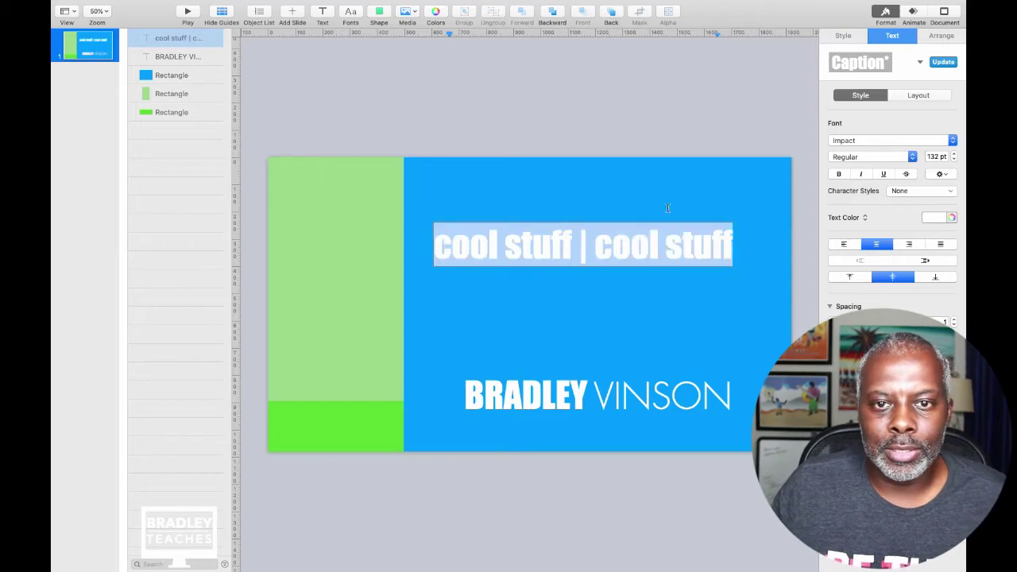
{"action": "left_click", "coordinate": [866, 141]}
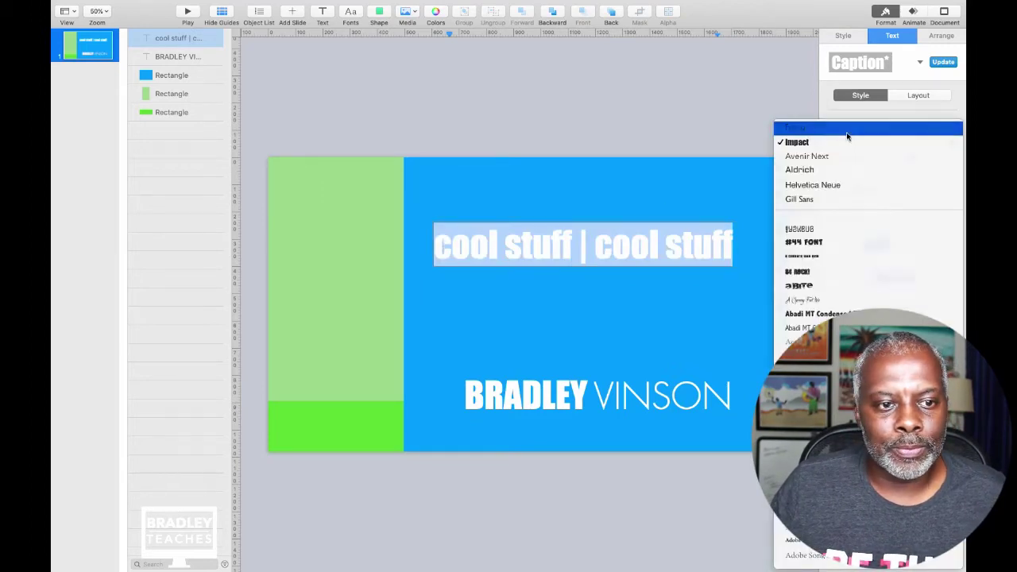
{"action": "left_click", "coordinate": [848, 132]}
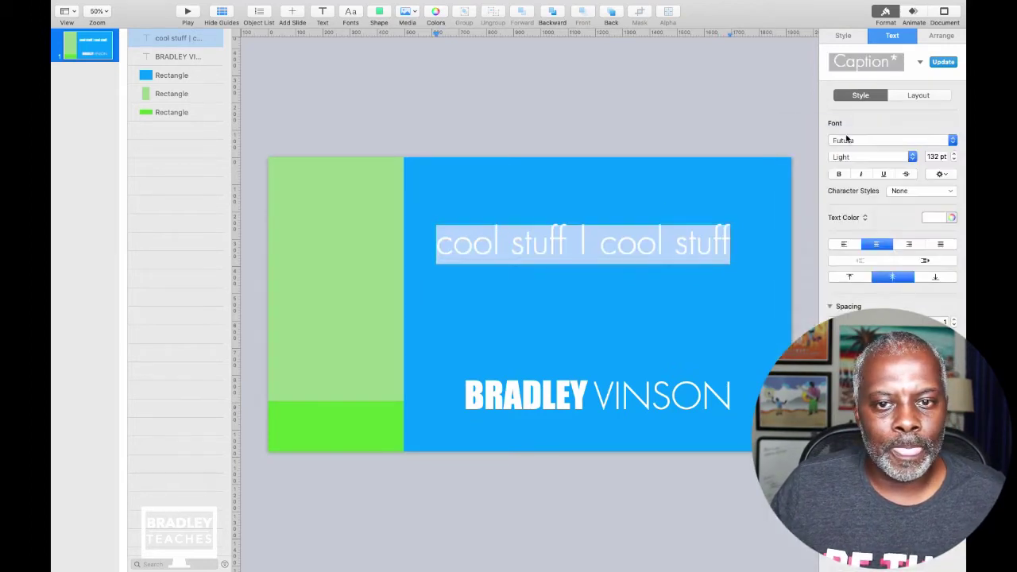
{"action": "left_click", "coordinate": [954, 160]}
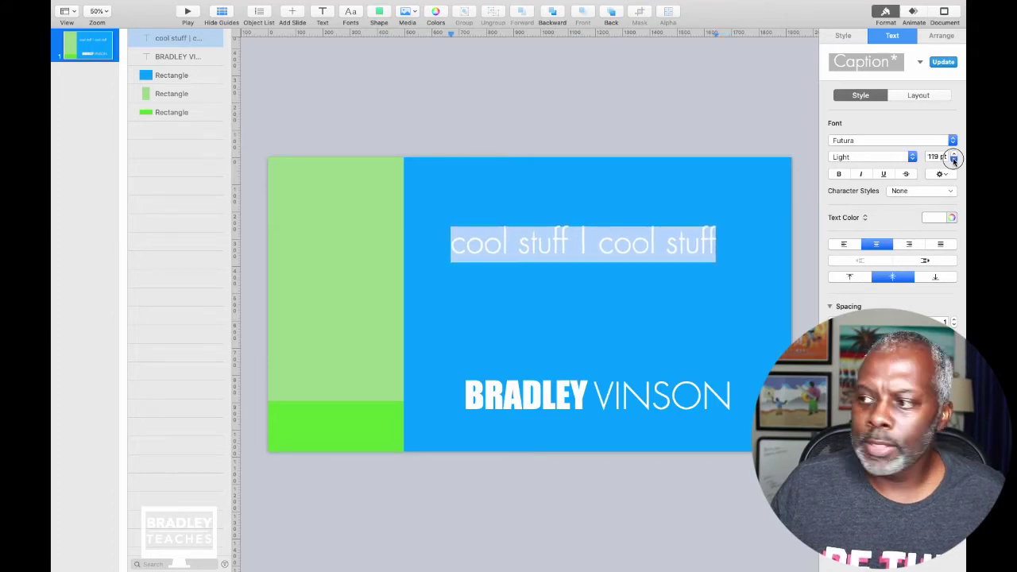
{"action": "left_click_drag", "start_coordinate": [954, 160], "coordinate": [954, 160]}
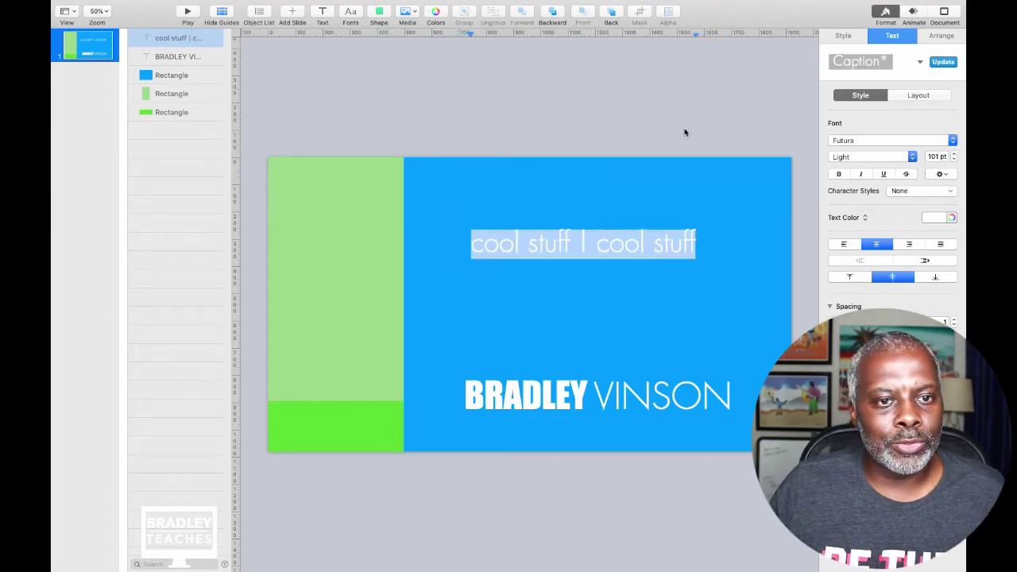
{"action": "left_click", "coordinate": [684, 132]}
{"action": "left_click_drag", "start_coordinate": [582, 242], "coordinate": [600, 434]}
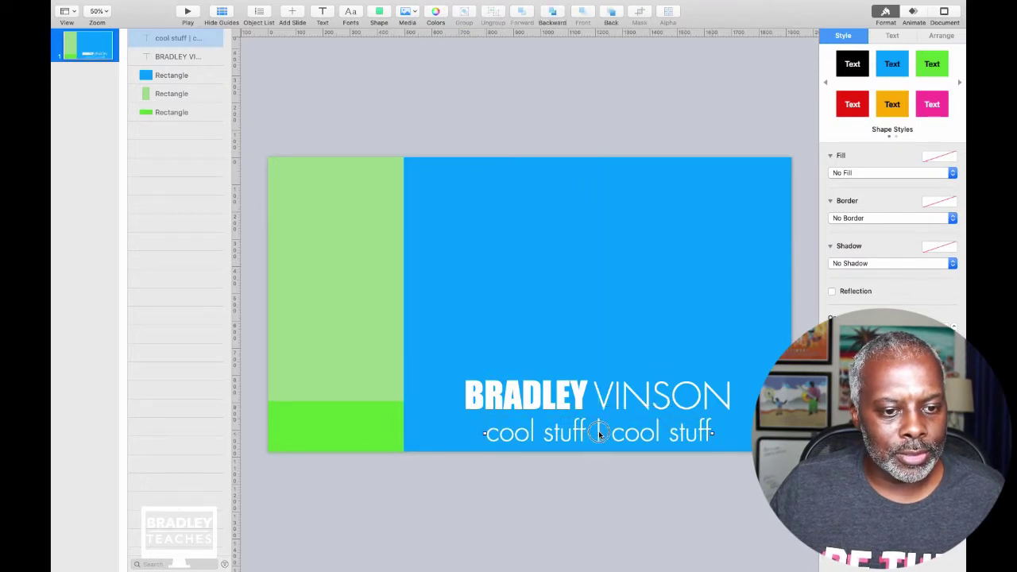
Colour the tagline's '|' divider bar orange.
{"action": "double_click", "coordinate": [599, 433]}
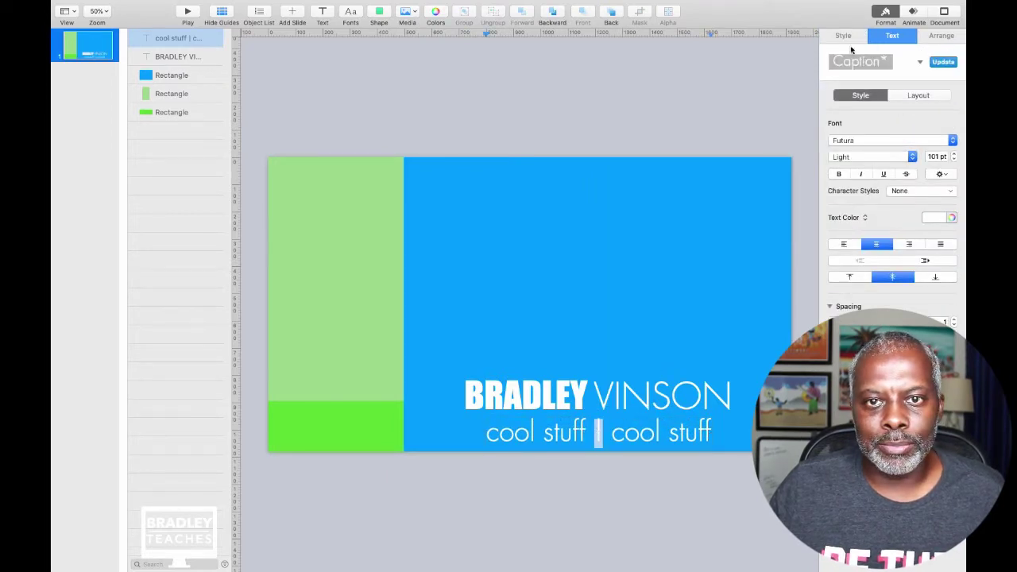
{"action": "left_click", "coordinate": [842, 35]}
{"action": "left_click", "coordinate": [893, 36]}
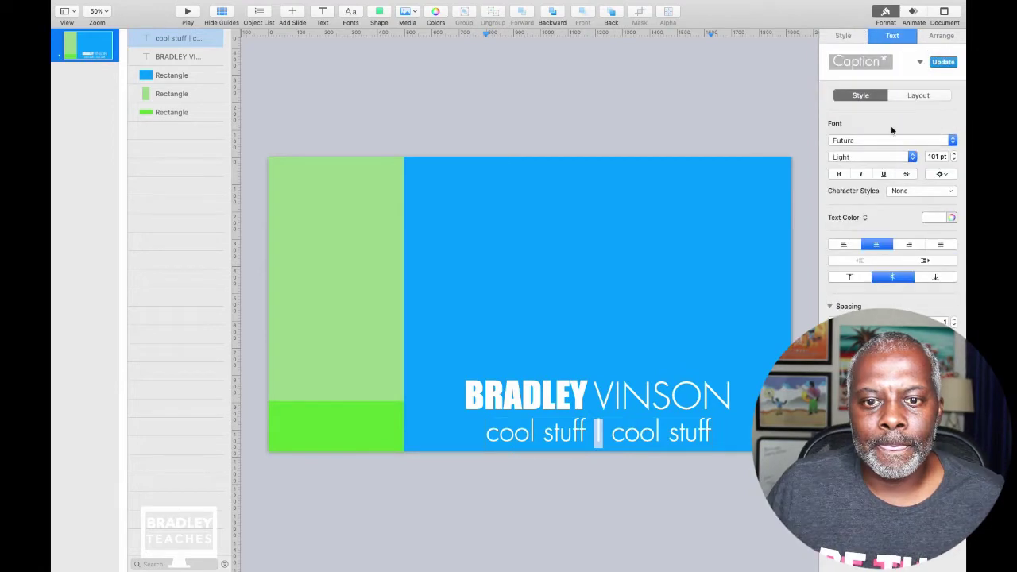
{"action": "left_click", "coordinate": [934, 219]}
{"action": "left_click", "coordinate": [906, 268]}
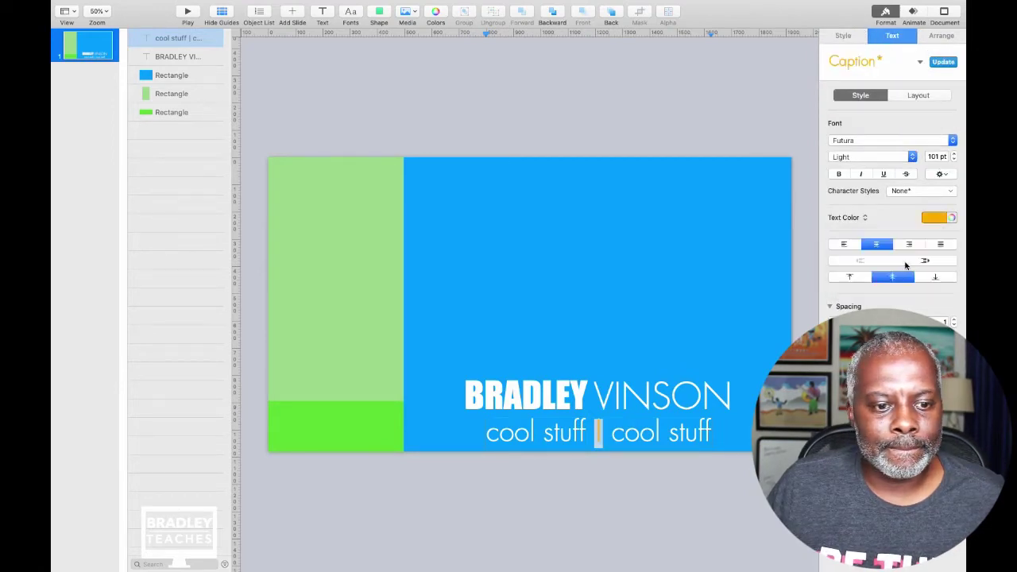
{"action": "left_click", "coordinate": [674, 131]}
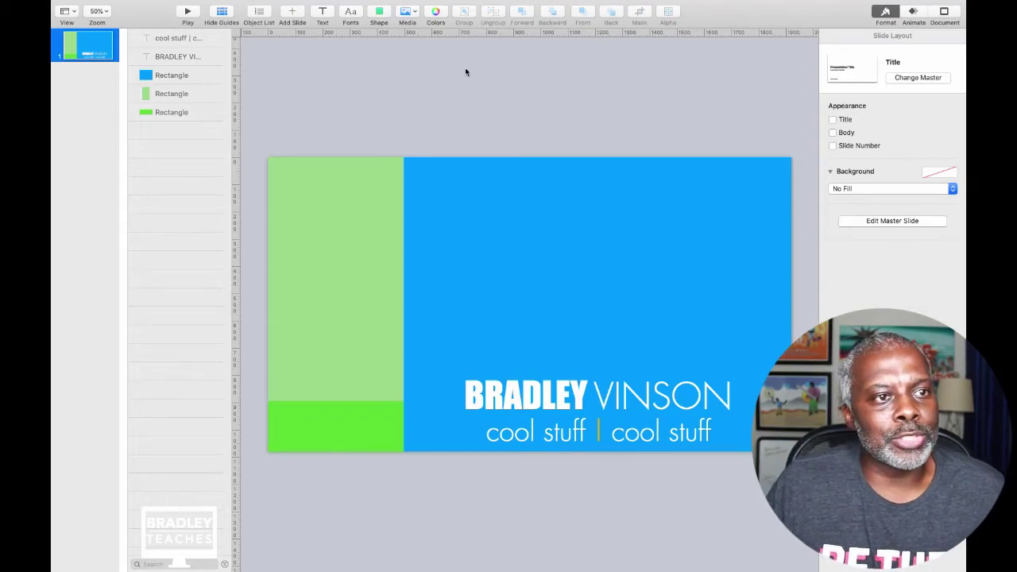
Insert a star shape and enlarge it above the name.
{"action": "left_click", "coordinate": [379, 12]}
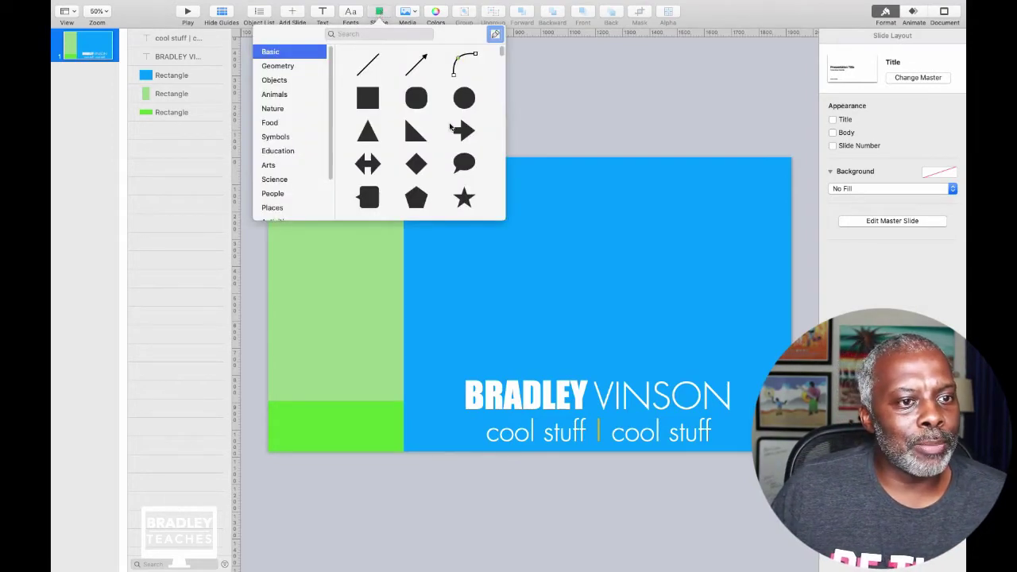
{"action": "scroll", "coordinate": [453, 135], "scroll_direction": "down", "scroll_amount": 3}
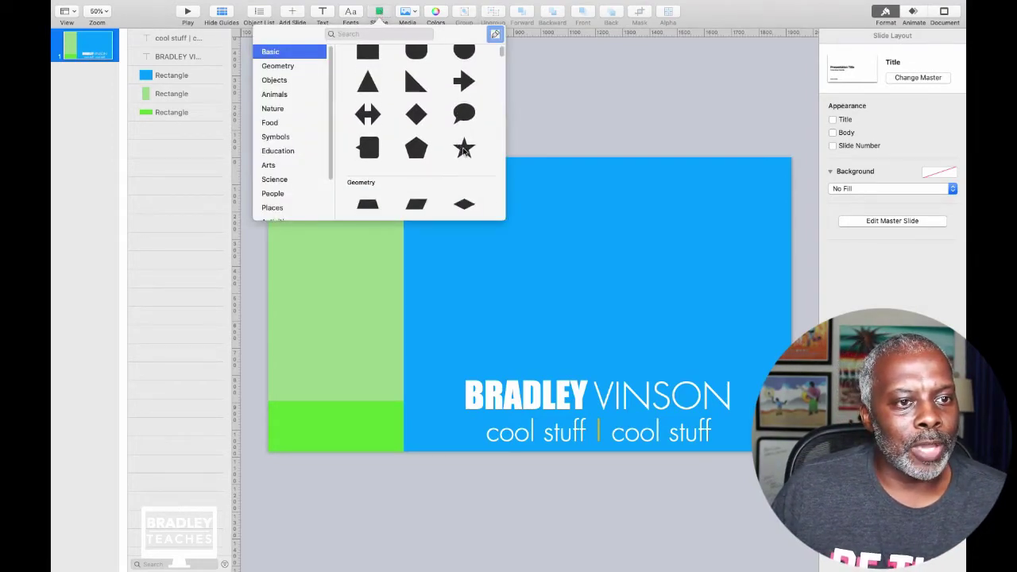
{"action": "left_click", "coordinate": [465, 149]}
{"action": "left_click_drag", "start_coordinate": [536, 317], "coordinate": [717, 385]}
{"action": "left_click_drag", "start_coordinate": [617, 310], "coordinate": [620, 312]}
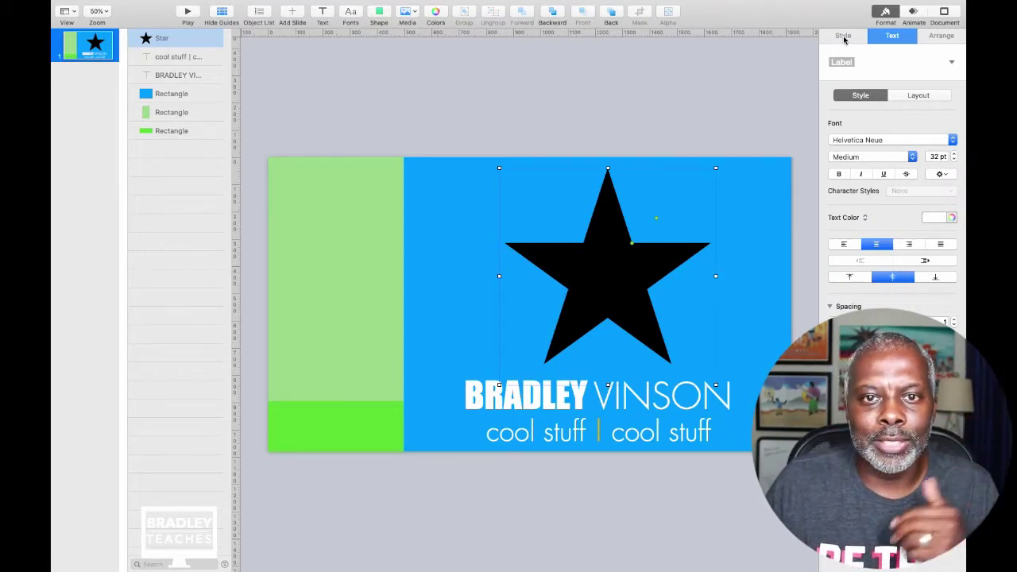
Give the black star a solid white line border 16 pt wide.
{"action": "left_click", "coordinate": [844, 39]}
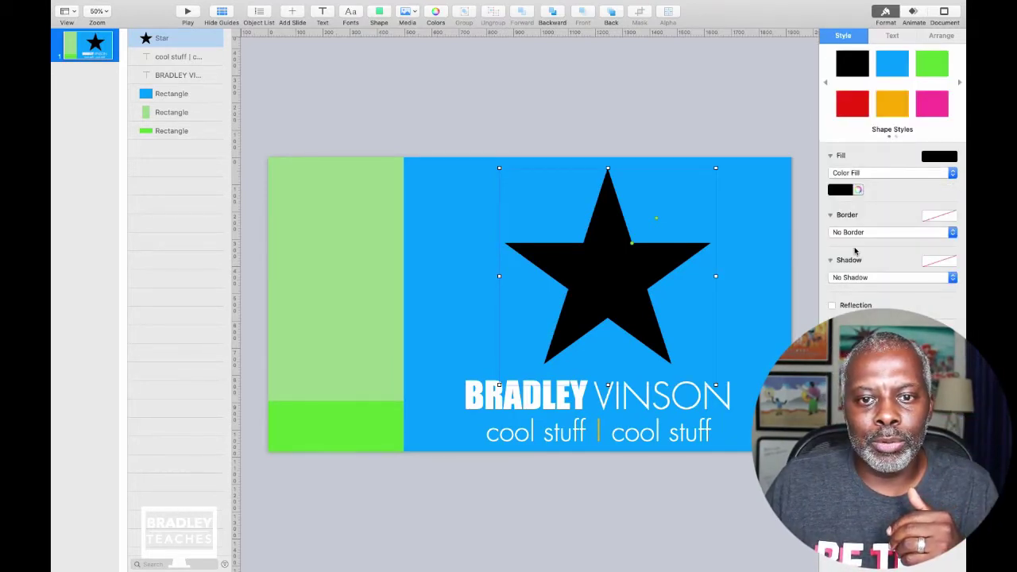
{"action": "left_click", "coordinate": [860, 233]}
{"action": "left_click", "coordinate": [852, 241]}
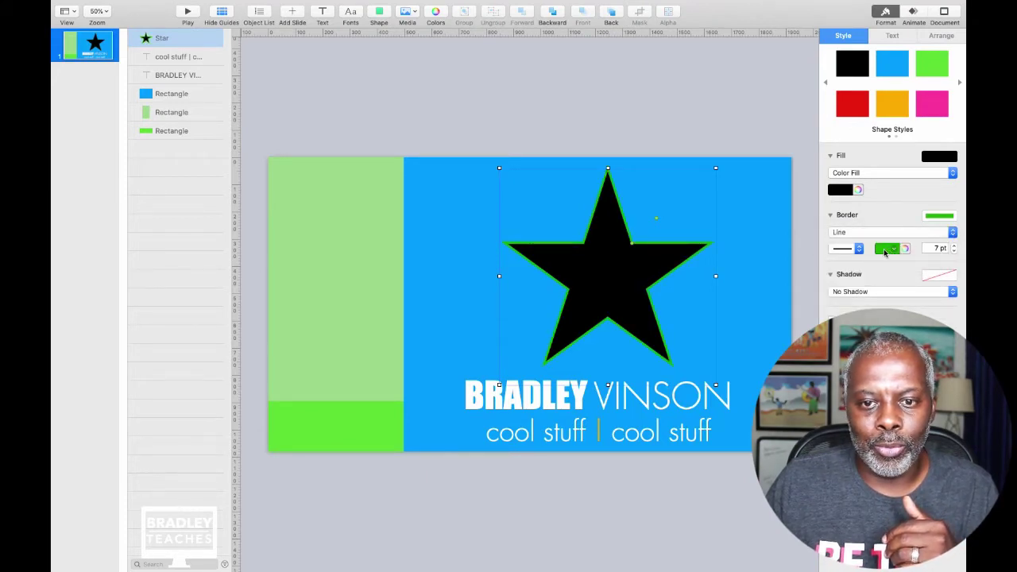
{"action": "left_click", "coordinate": [887, 250]}
{"action": "left_click", "coordinate": [891, 314]}
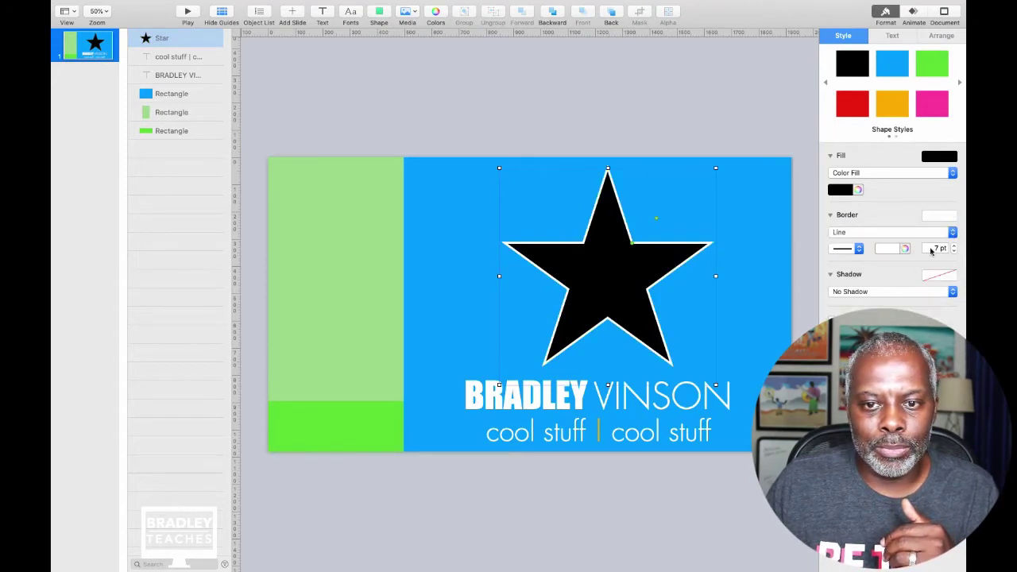
{"action": "left_click", "coordinate": [955, 246]}
{"action": "left_click", "coordinate": [956, 245]}
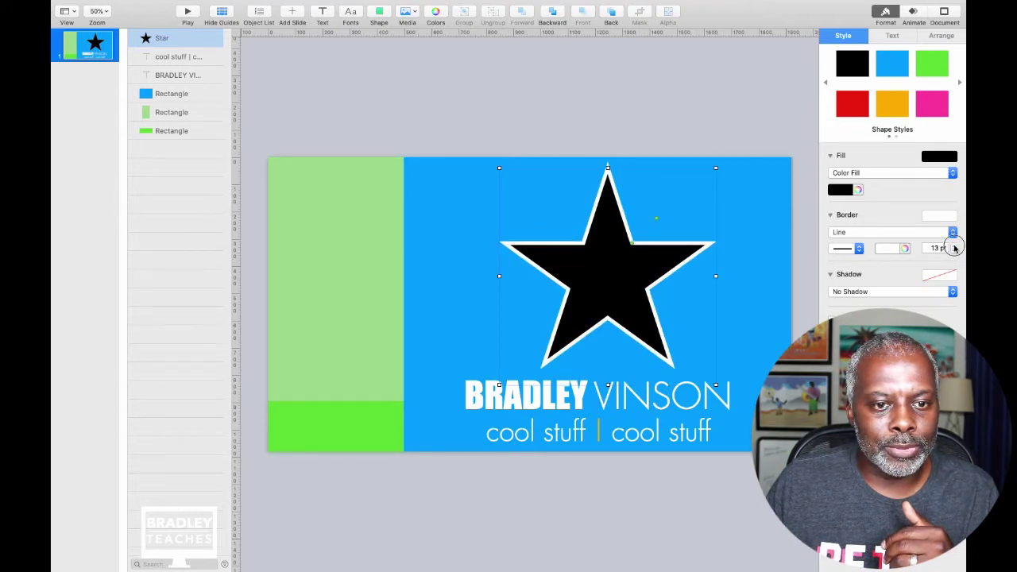
{"action": "left_click", "coordinate": [955, 245]}
{"action": "left_click", "coordinate": [726, 124]}
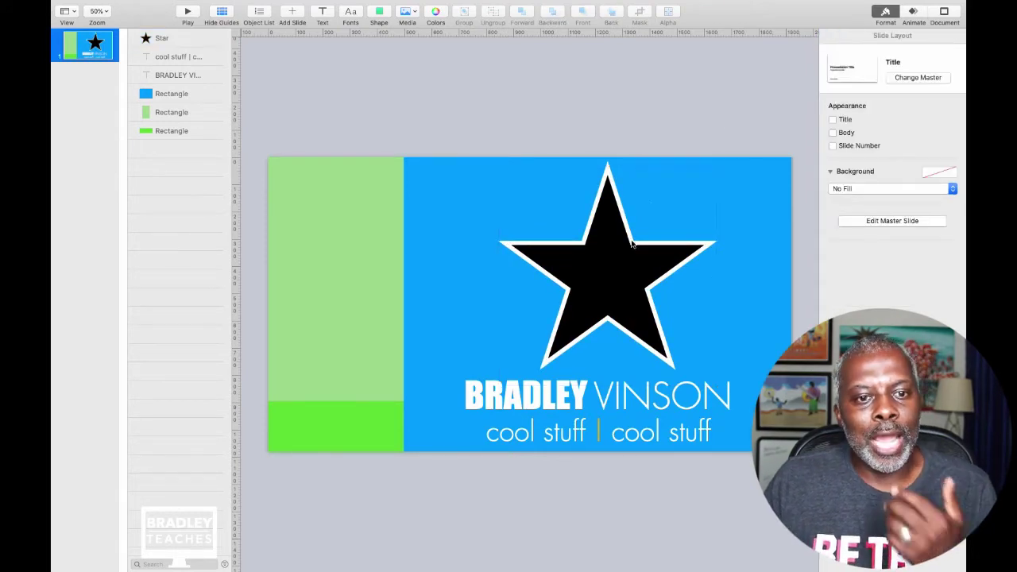
{"action": "left_click", "coordinate": [646, 291]}
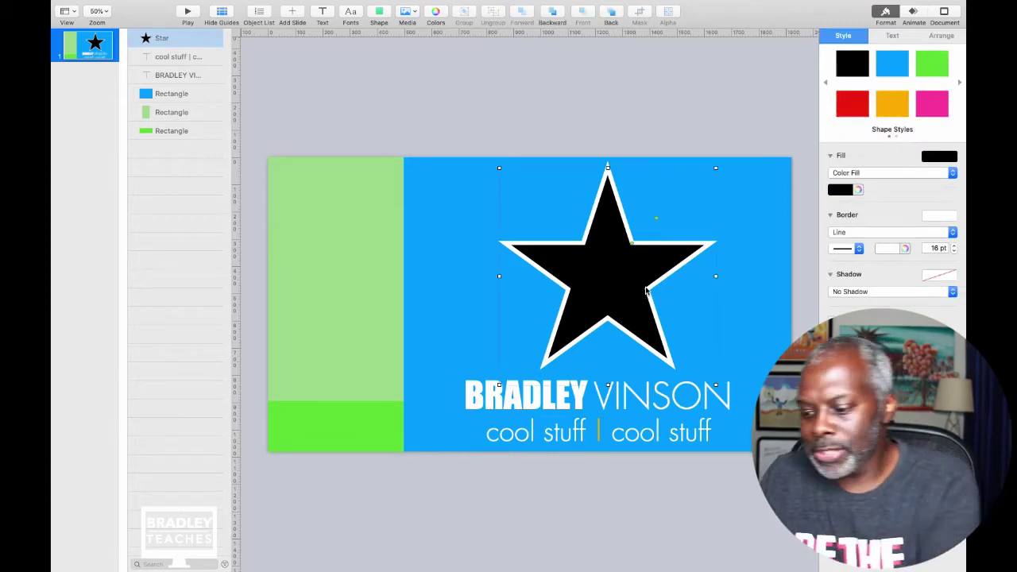
Duplicate the star and set the copy's fill to No Fill.
{"action": "key", "text": "super+d"}
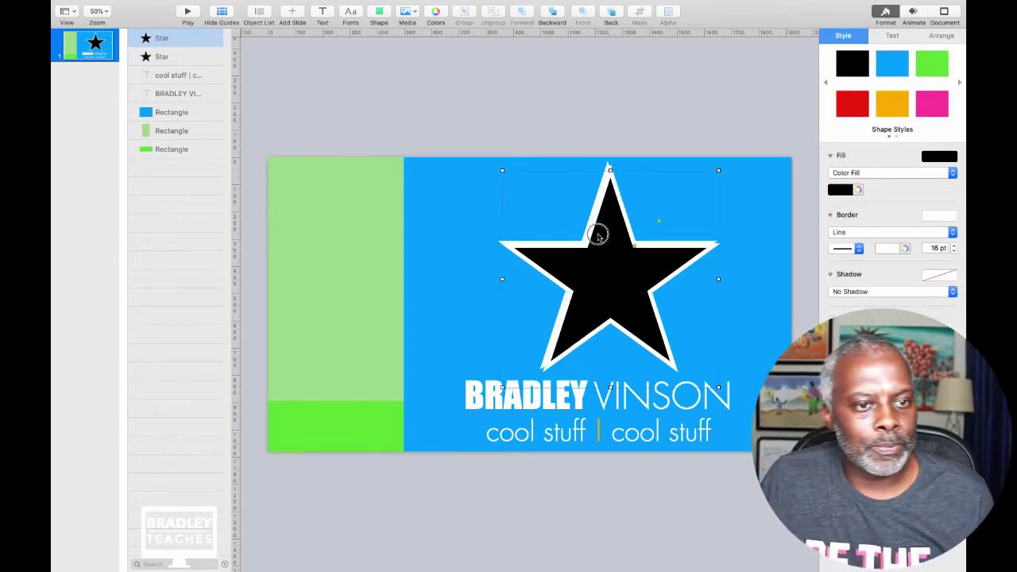
{"action": "left_click_drag", "start_coordinate": [656, 291], "coordinate": [511, 162]}
{"action": "key", "text": "super+z"}
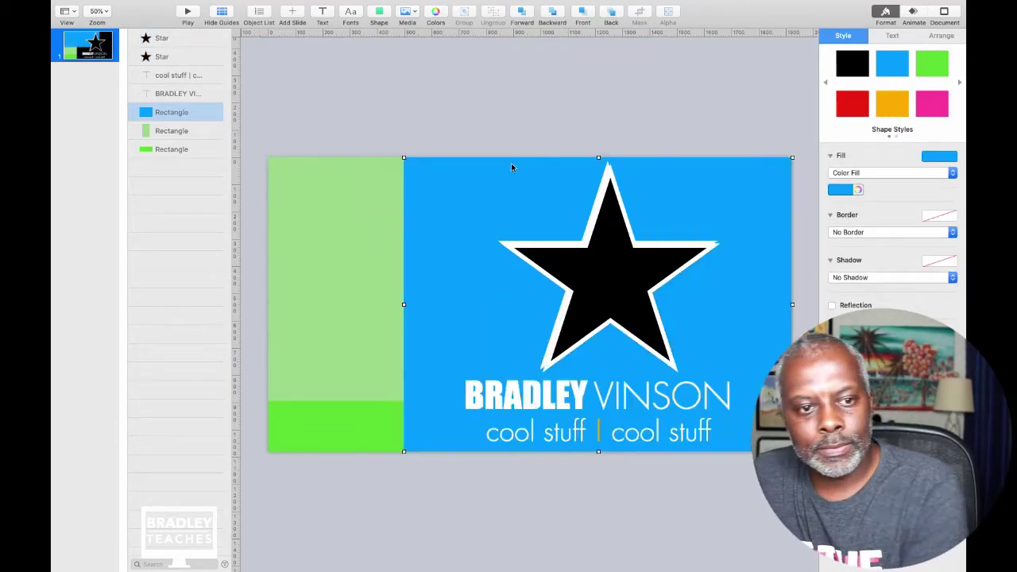
{"action": "left_click", "coordinate": [157, 58]}
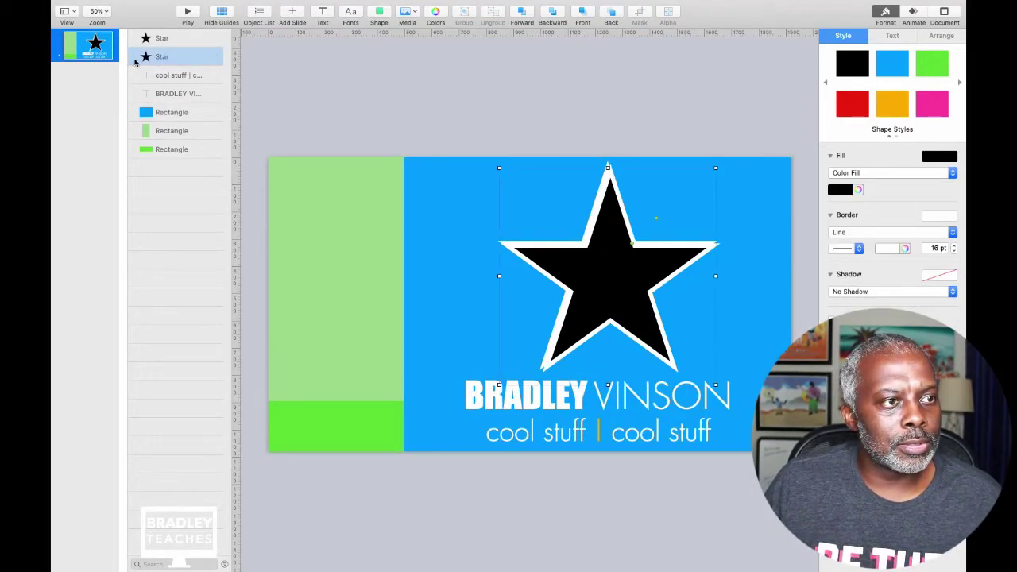
{"action": "left_click", "coordinate": [857, 174]}
{"action": "left_click", "coordinate": [856, 165]}
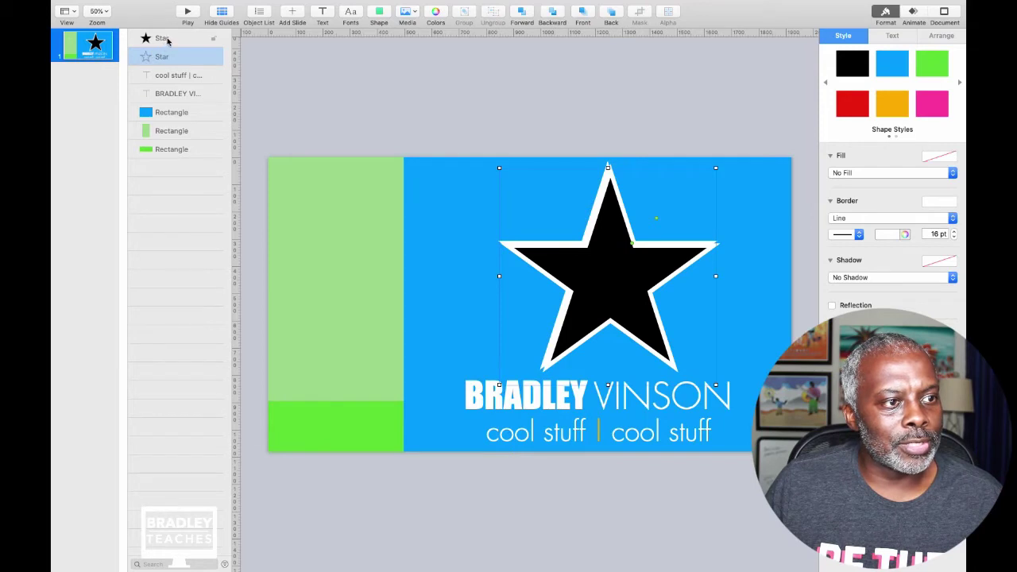
Reorder the stars so the black star stays in front, then nudge it up slightly.
{"action": "left_click_drag", "start_coordinate": [167, 41], "coordinate": [156, 164]}
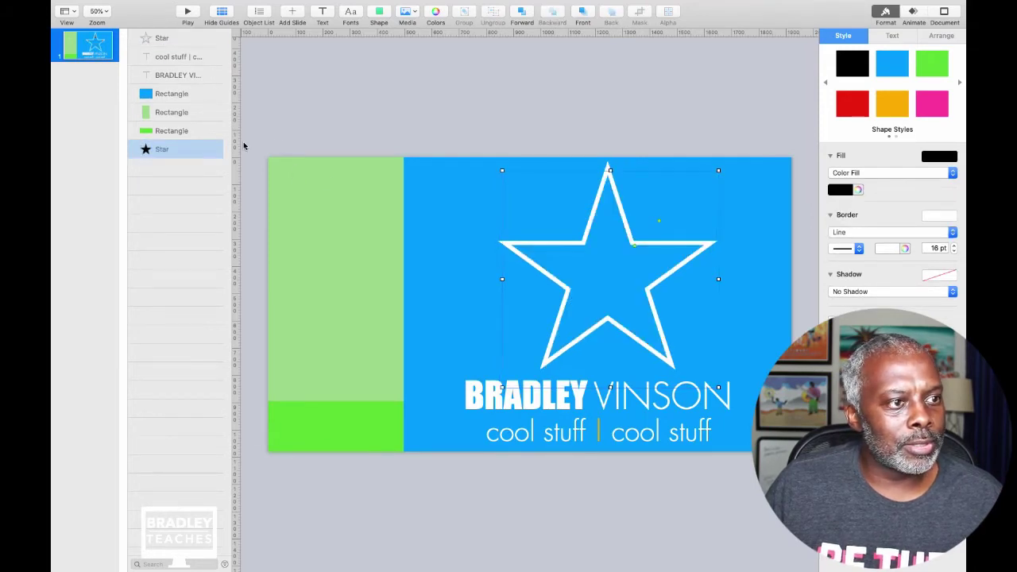
{"action": "left_click_drag", "start_coordinate": [569, 287], "coordinate": [568, 288]}
{"action": "left_click_drag", "start_coordinate": [163, 149], "coordinate": [171, 41]}
{"action": "left_click_drag", "start_coordinate": [628, 259], "coordinate": [630, 262]}
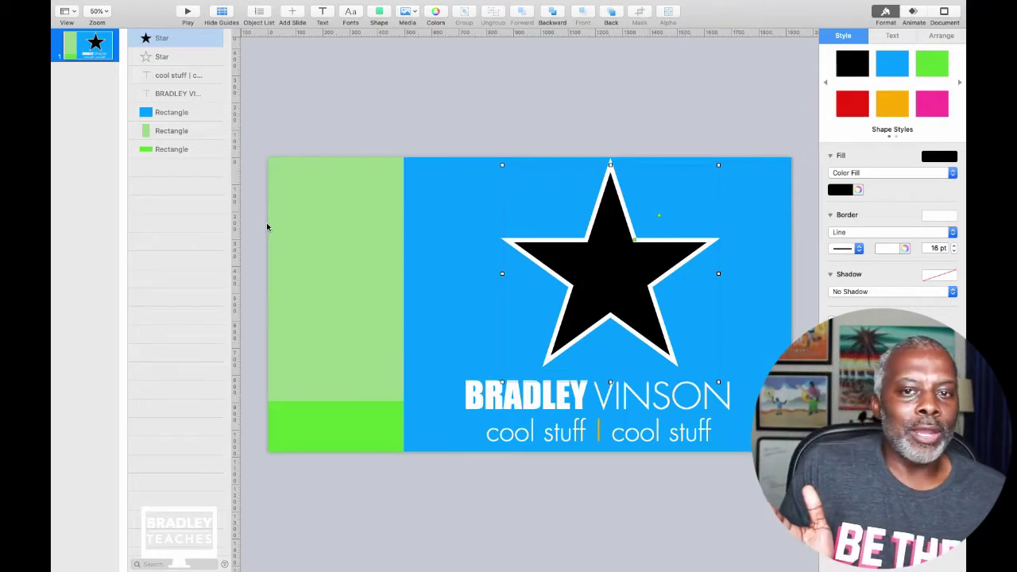
Rename the outline star to 'line' in the Object List.
{"action": "left_click", "coordinate": [913, 16]}
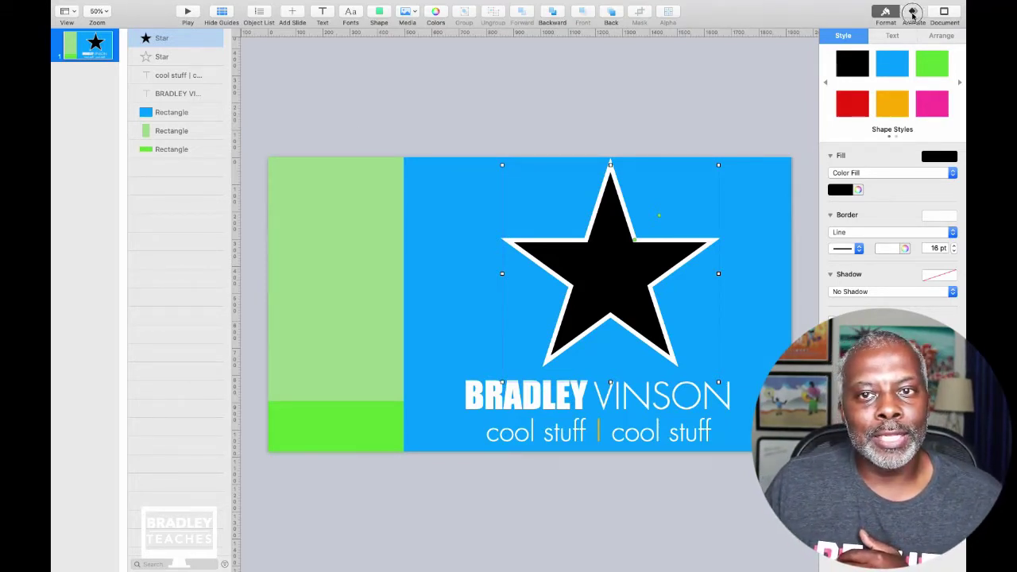
{"action": "double_click", "coordinate": [161, 58]}
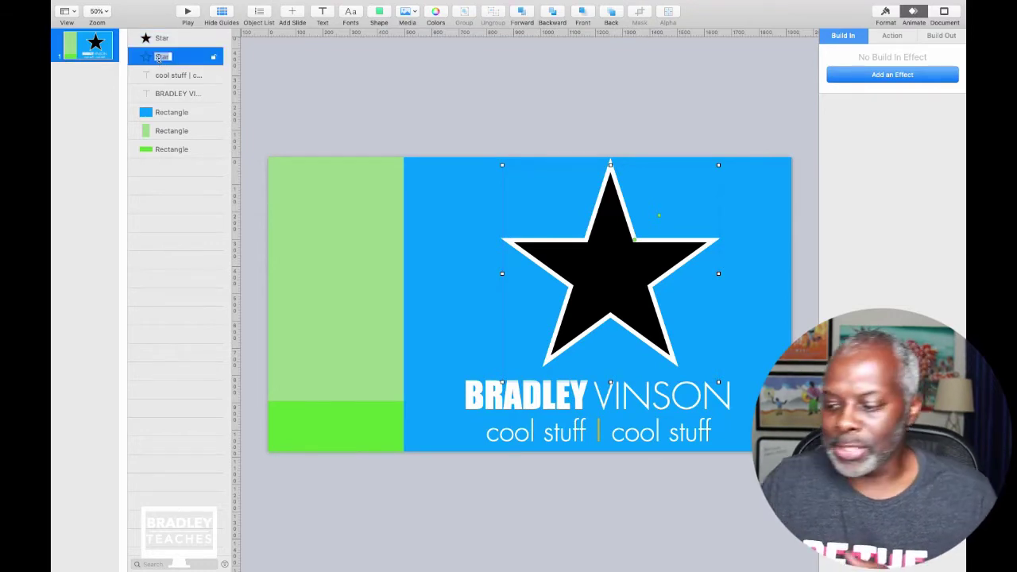
{"action": "type", "text": "Big"}
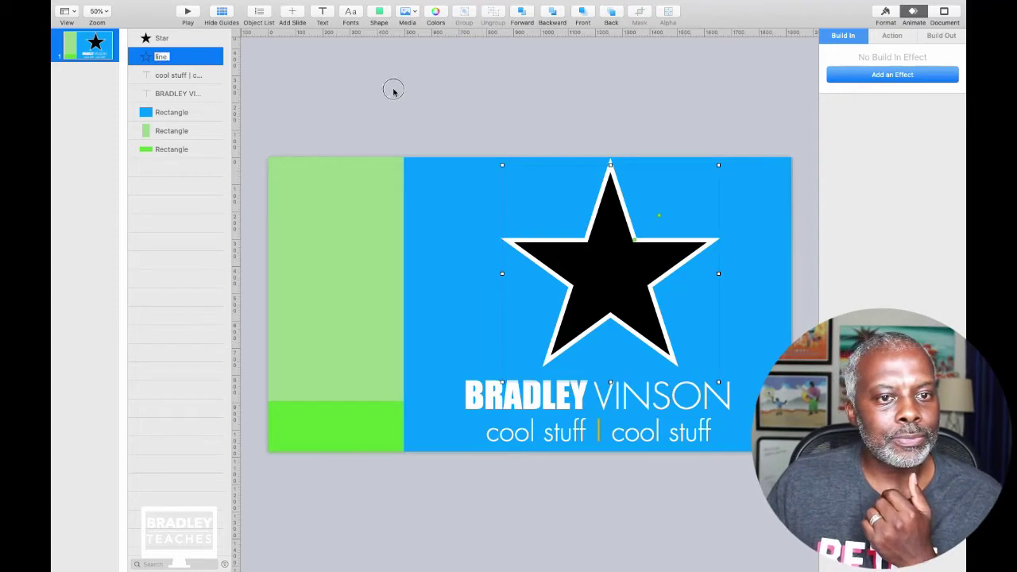
{"action": "left_click", "coordinate": [309, 101]}
Give the line star a Drift and Scale build-in lasting 2.00 s and preview it.
{"action": "left_click", "coordinate": [173, 61]}
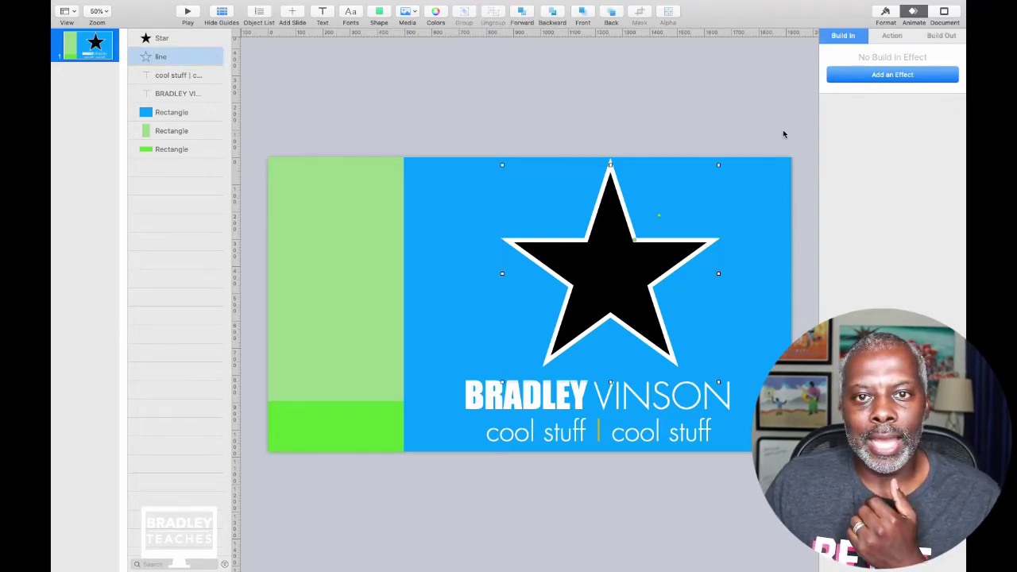
{"action": "left_click", "coordinate": [894, 74]}
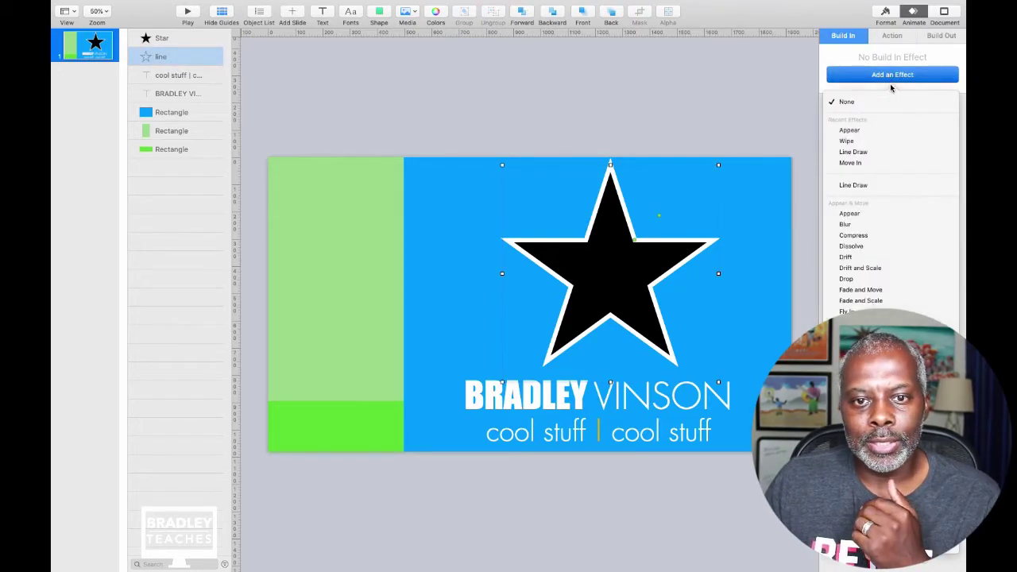
{"action": "left_click", "coordinate": [860, 268]}
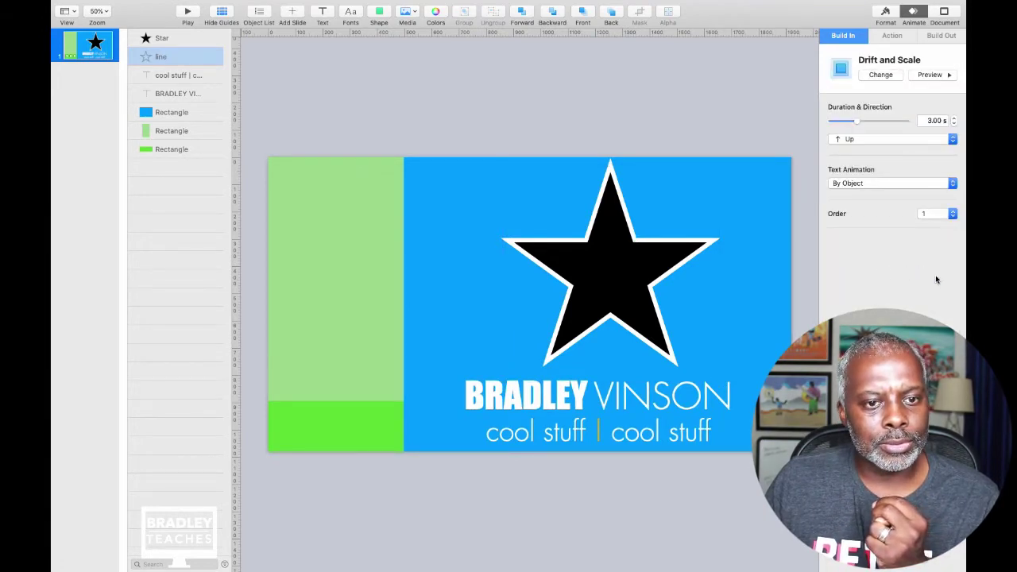
{"action": "left_click", "coordinate": [938, 76]}
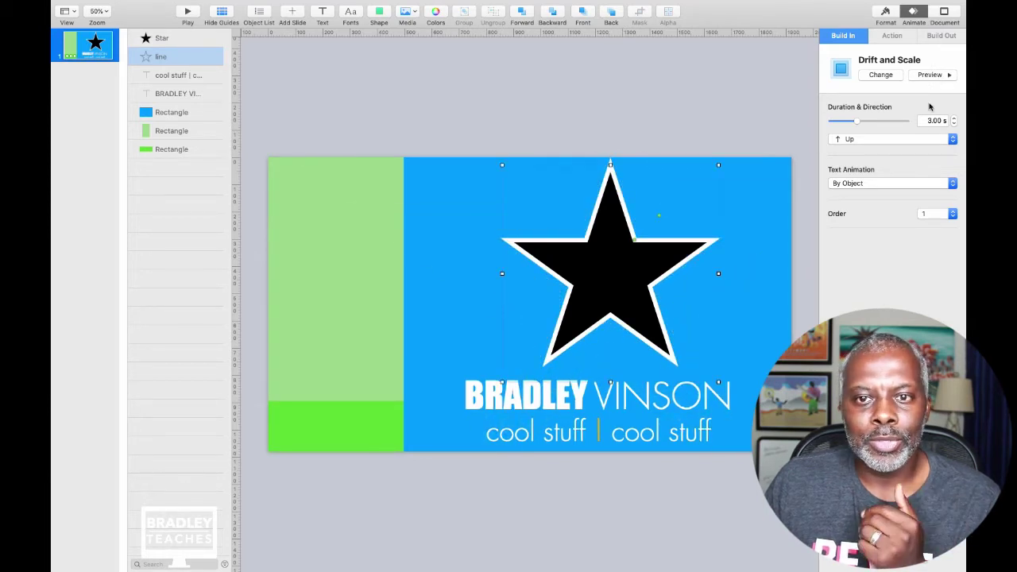
{"action": "left_click_drag", "start_coordinate": [856, 122], "coordinate": [851, 121]}
{"action": "left_click", "coordinate": [928, 75]}
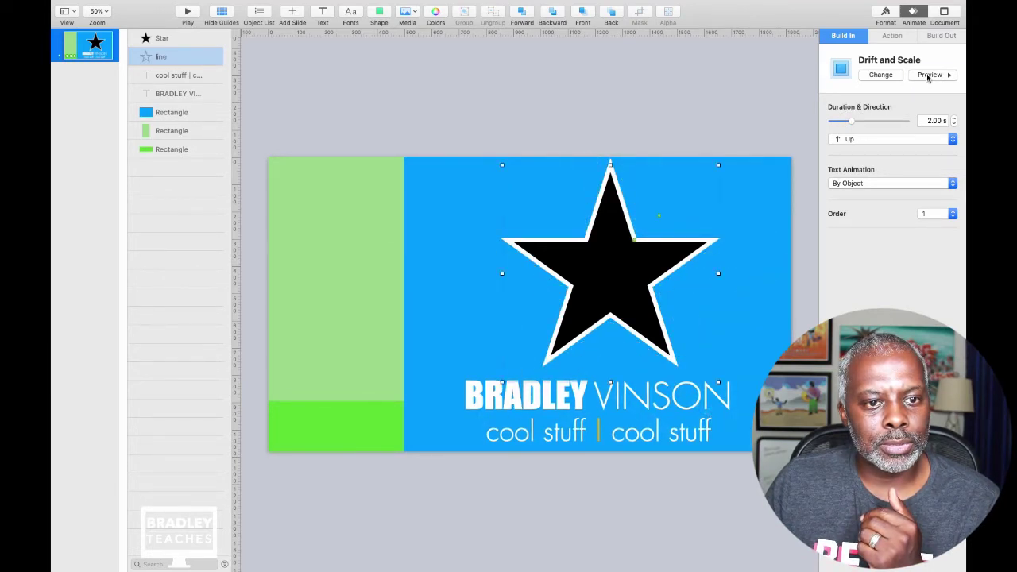
Move both stars down slightly and preview the line star's build-in again.
{"action": "left_click", "coordinate": [585, 84]}
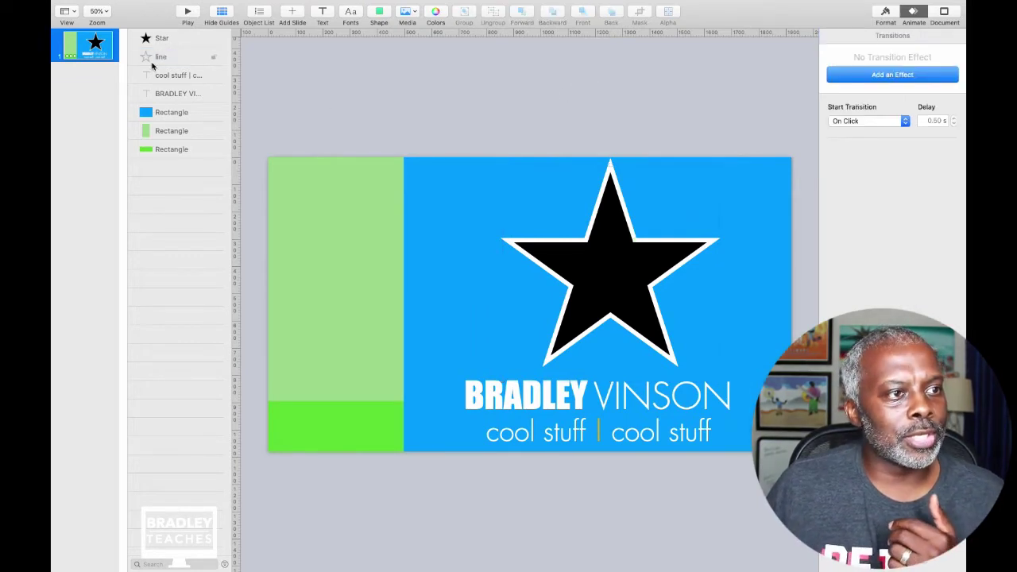
{"action": "left_click", "coordinate": [162, 40]}
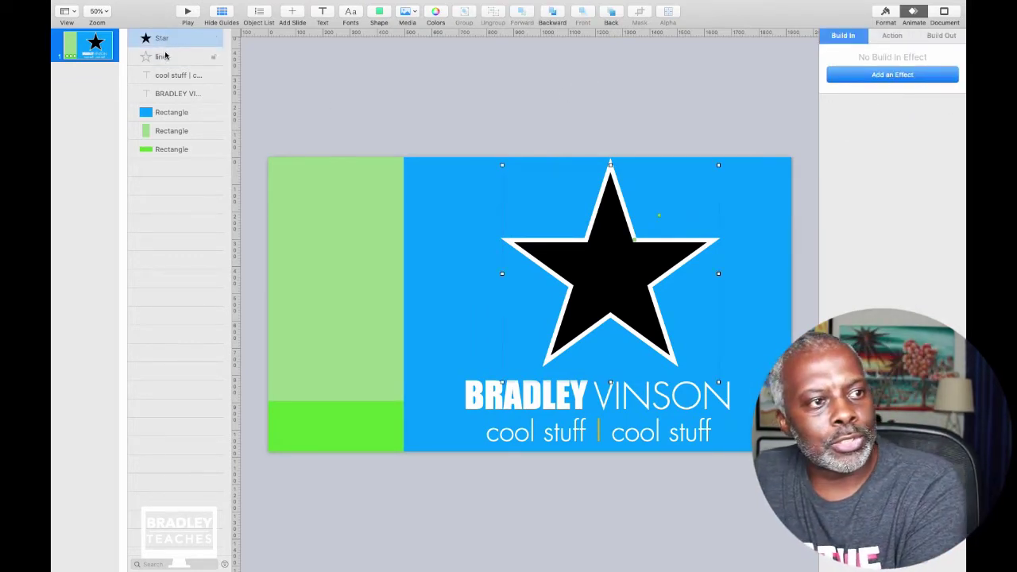
{"action": "left_click", "coordinate": [163, 57], "text": "shift"}
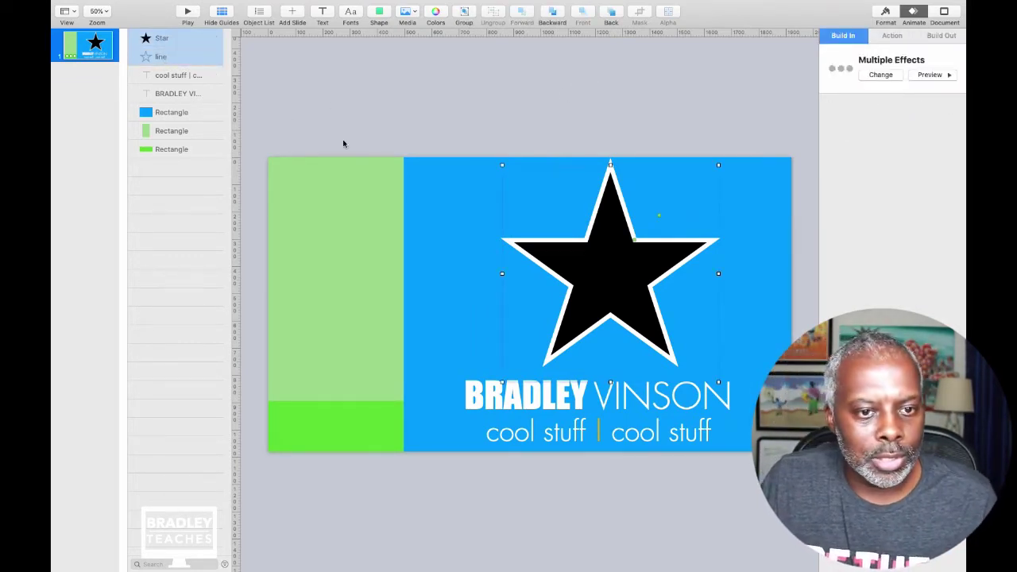
{"action": "left_click_drag", "start_coordinate": [626, 224], "coordinate": [628, 228]}
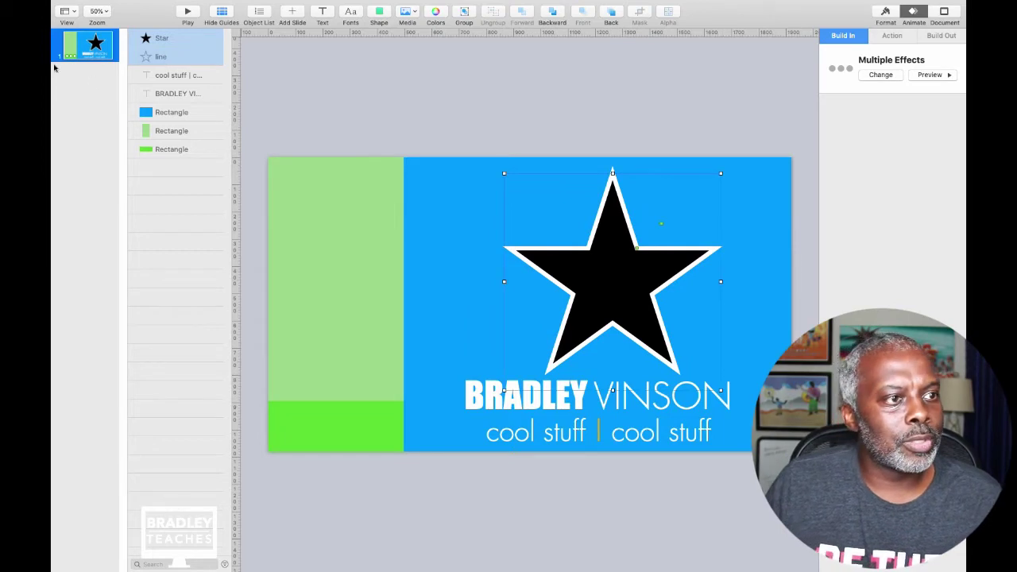
{"action": "left_click", "coordinate": [144, 58]}
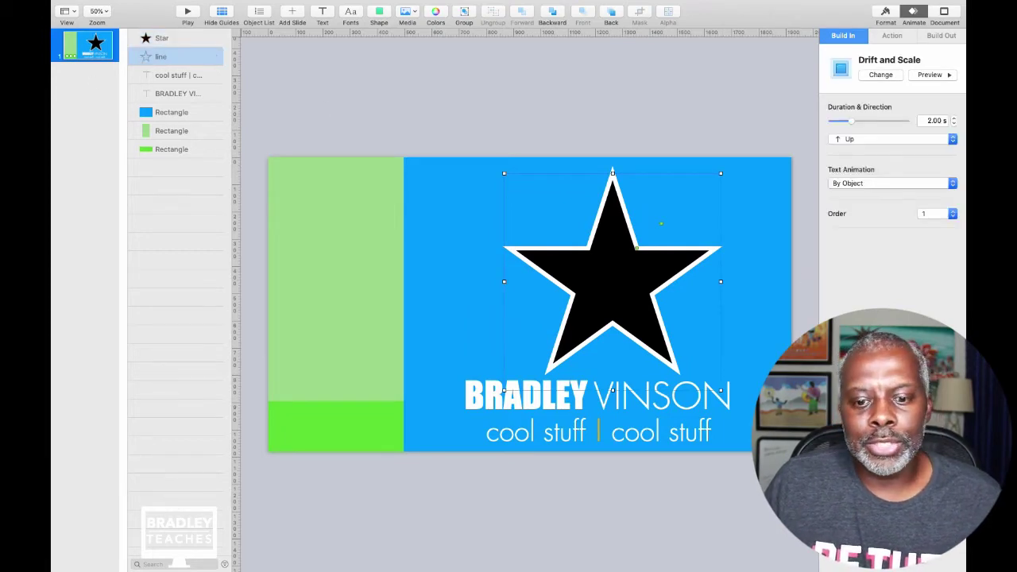
{"action": "left_click", "coordinate": [928, 75]}
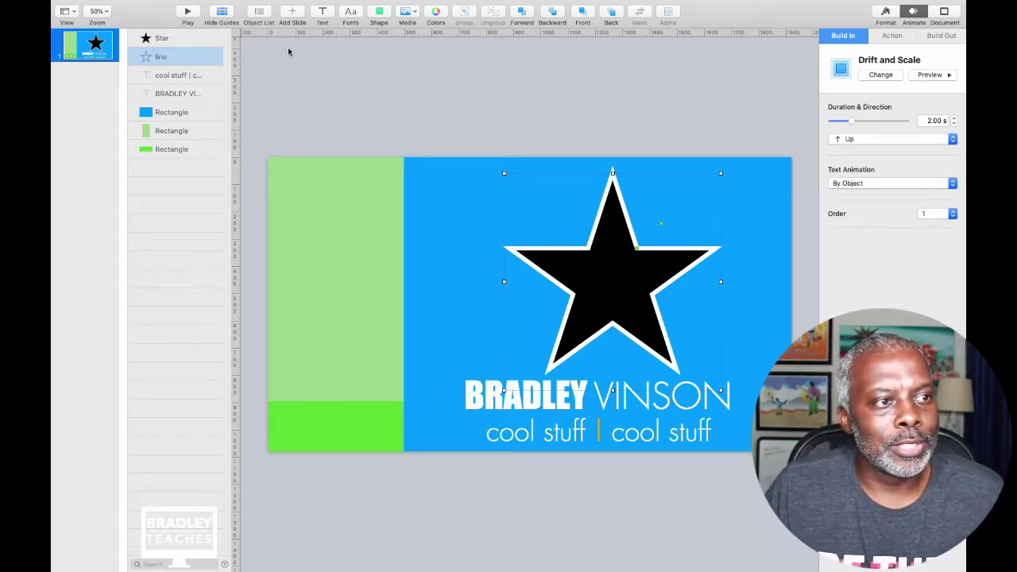
{"action": "left_click", "coordinate": [174, 40]}
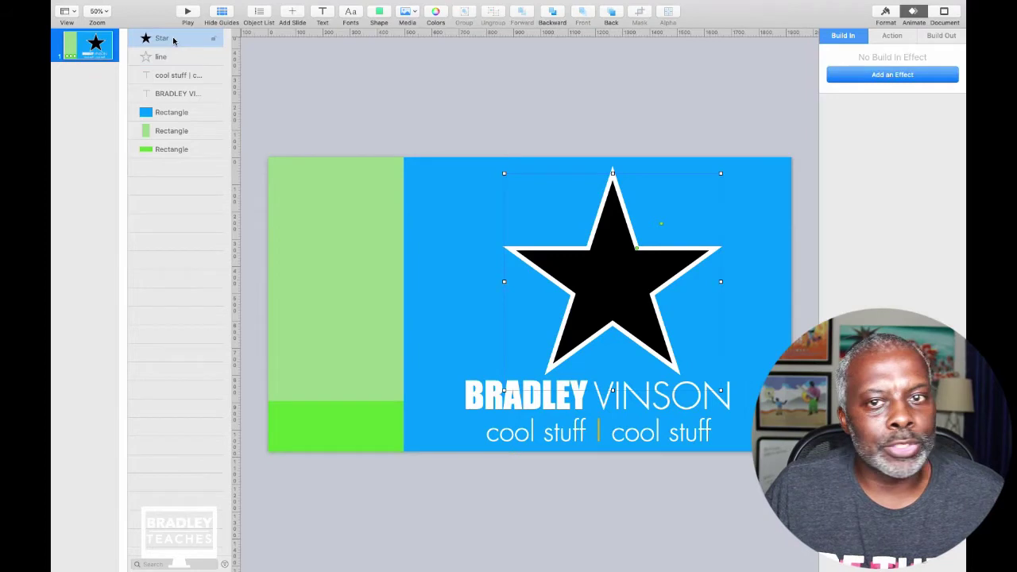
Add a 120% Pop action to the black Star and bring up the Build Order window.
{"action": "left_click", "coordinate": [893, 36]}
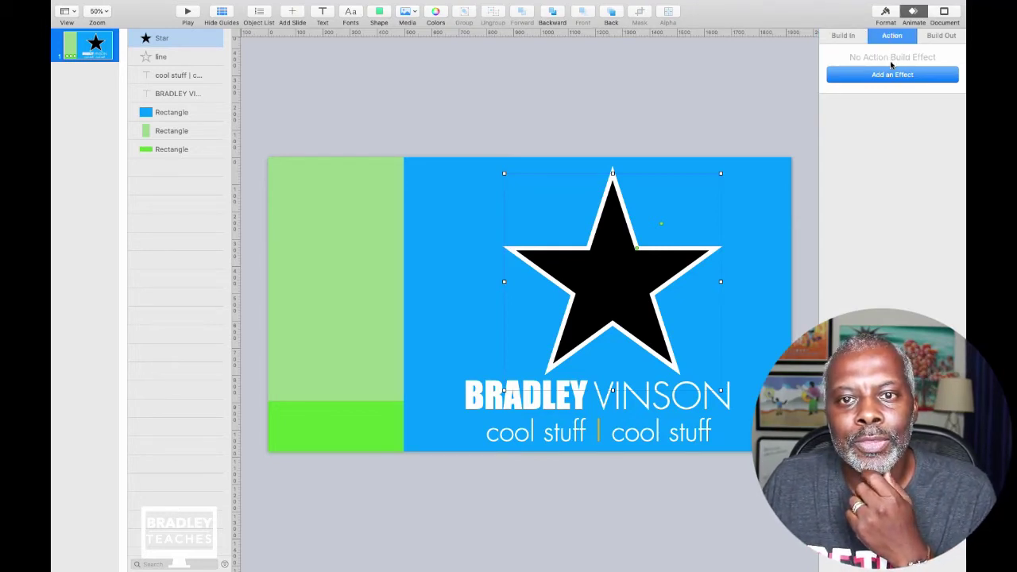
{"action": "left_click", "coordinate": [892, 75]}
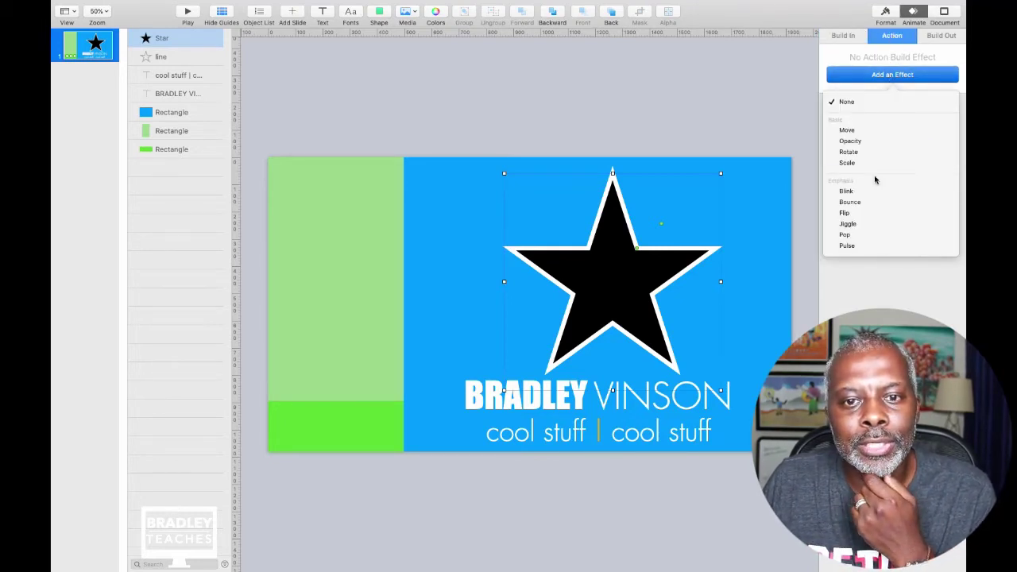
{"action": "left_click", "coordinate": [863, 235]}
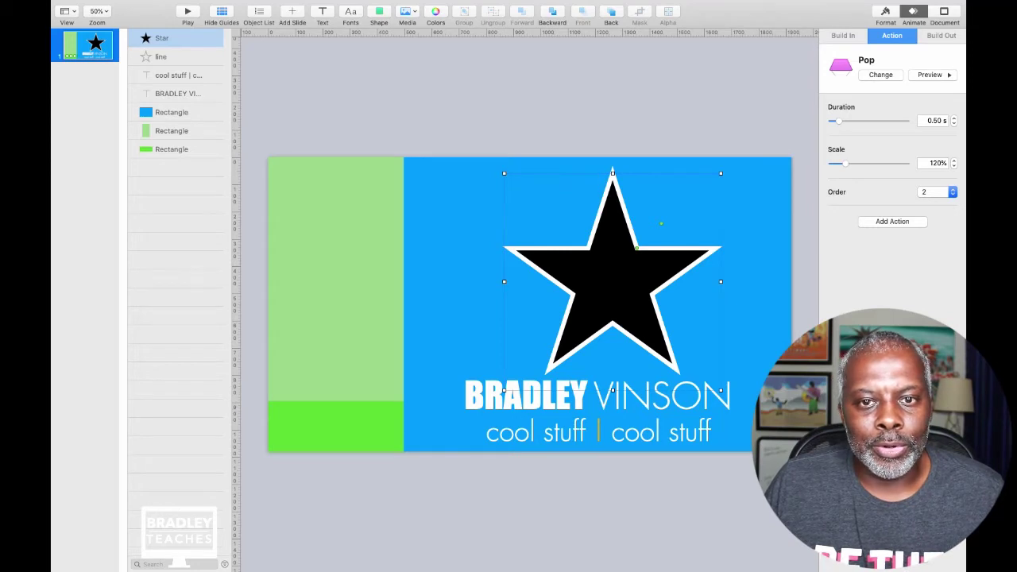
{"action": "left_click", "coordinate": [938, 192]}
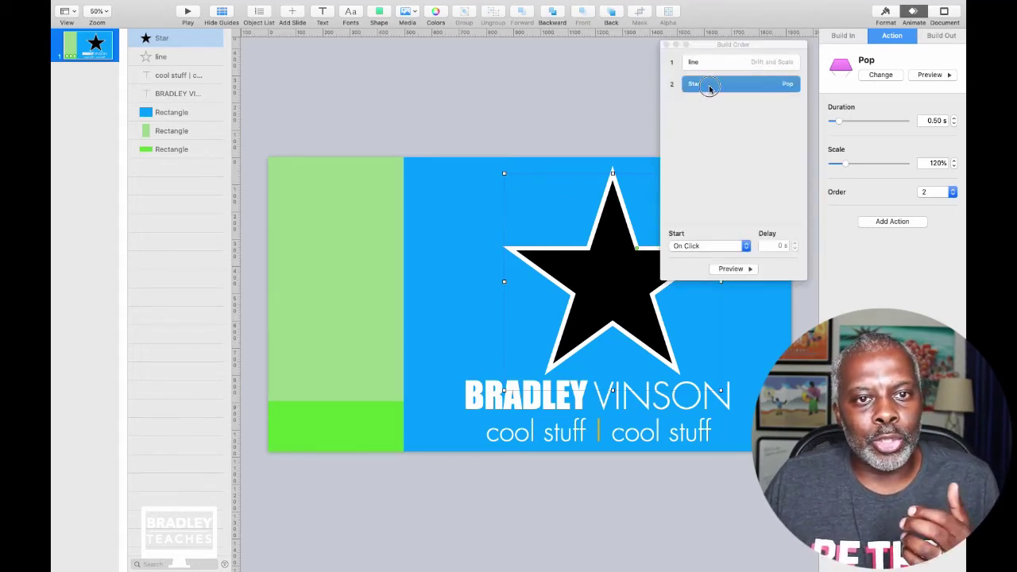
Set the Pop to start After Build 1 with a 0.40 s delay and preview it.
{"action": "left_click_drag", "start_coordinate": [710, 87], "coordinate": [709, 74]}
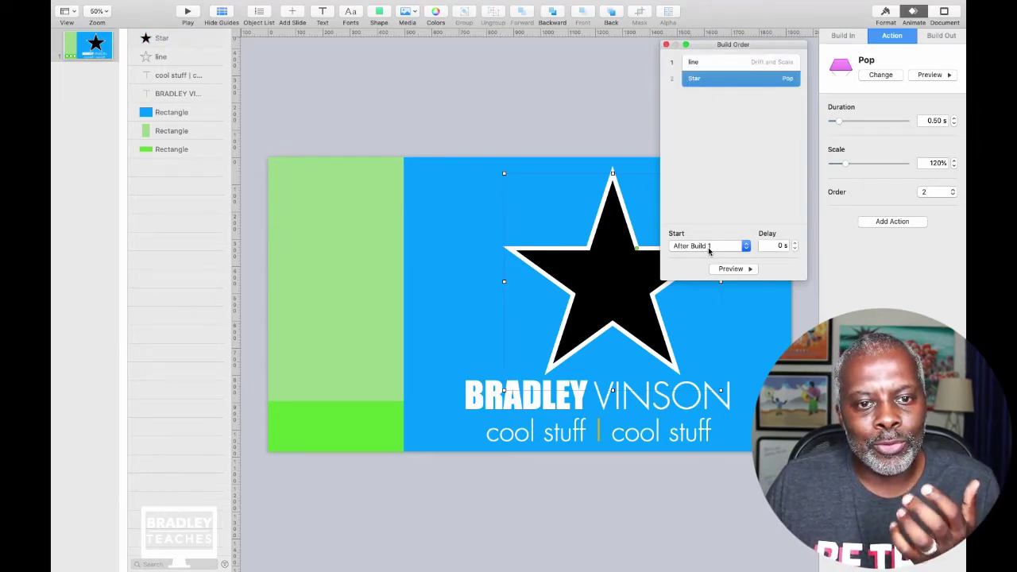
{"action": "left_click", "coordinate": [795, 243]}
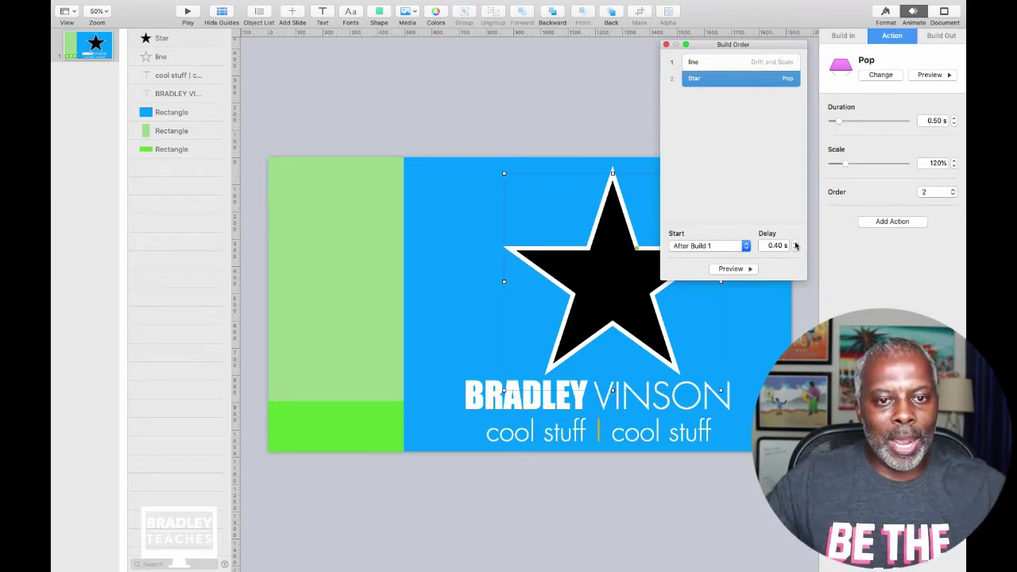
{"action": "left_click", "coordinate": [731, 269]}
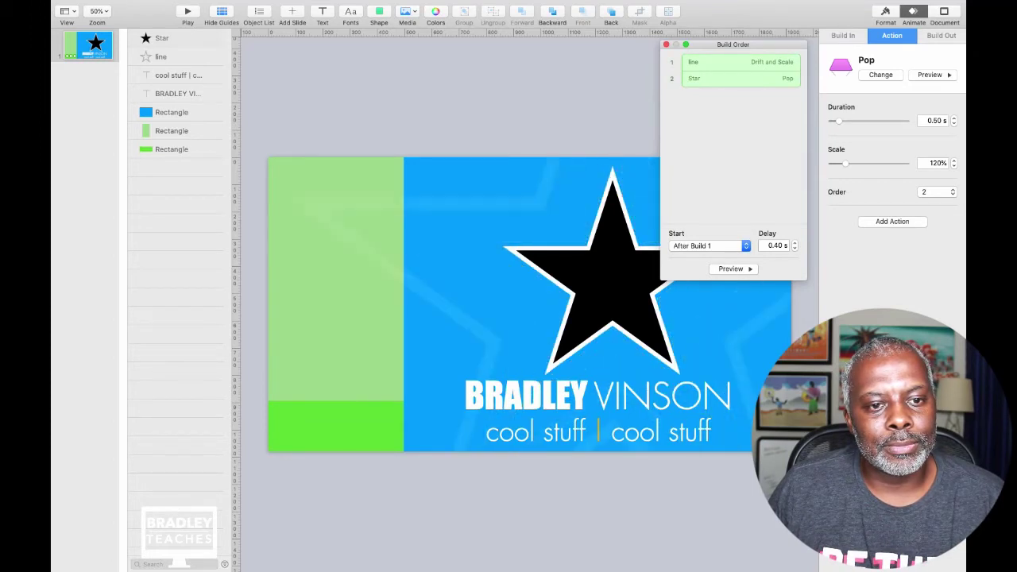
{"action": "left_click", "coordinate": [692, 246]}
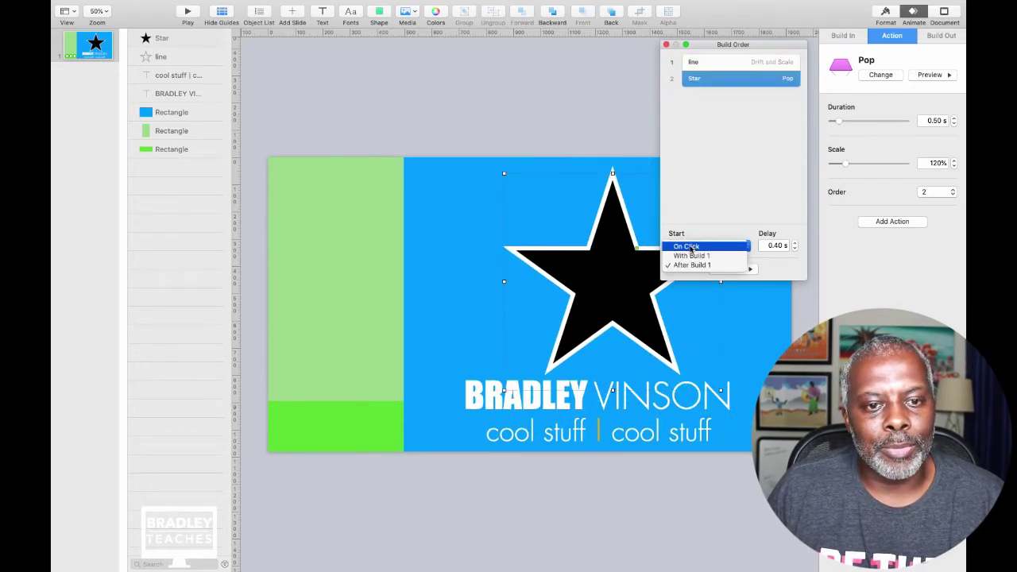
Start the Pop With Build 1 after a 0.70 s delay, preview, and move Build Order aside.
{"action": "left_click", "coordinate": [689, 258]}
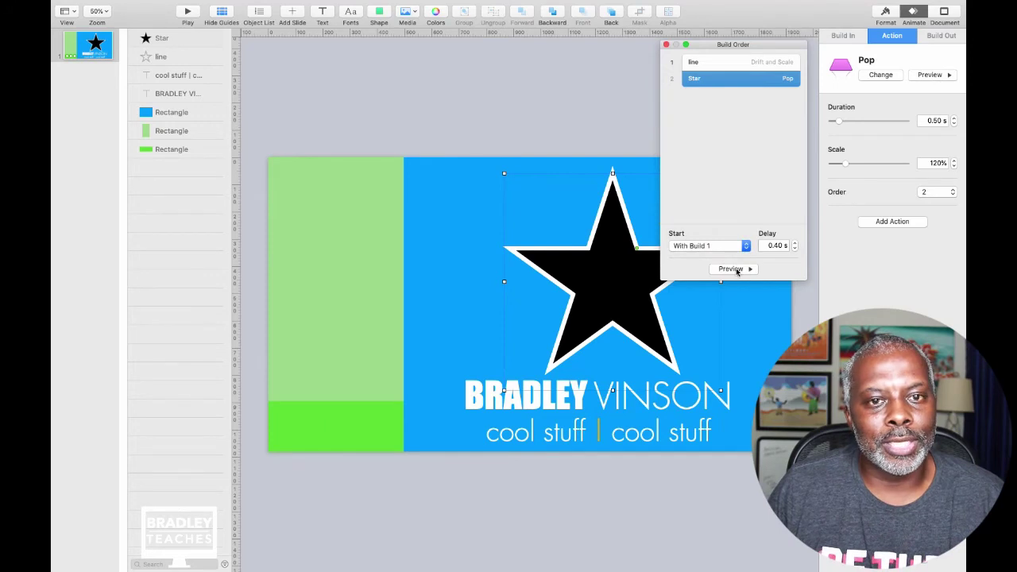
{"action": "left_click", "coordinate": [734, 270]}
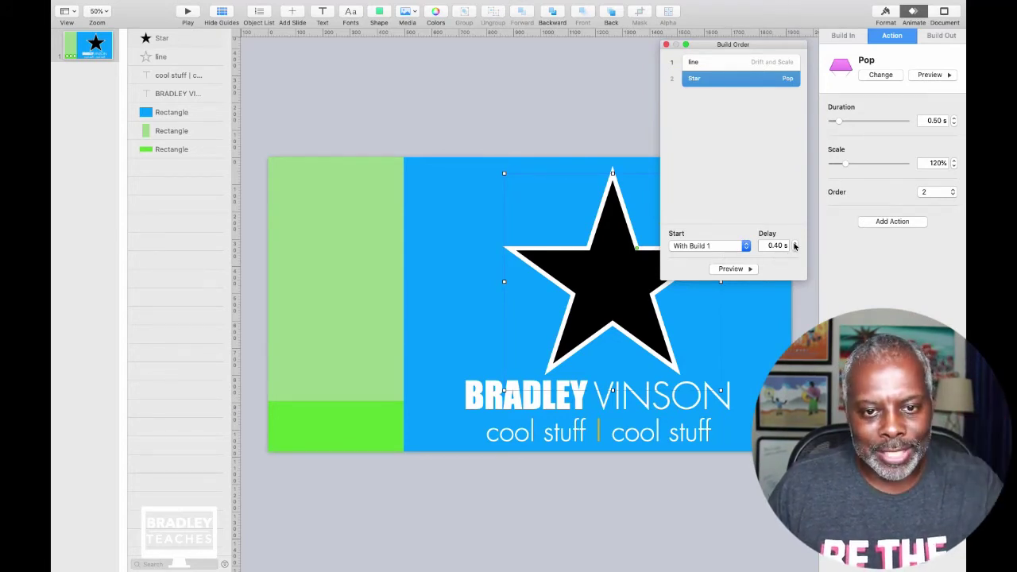
{"action": "left_click", "coordinate": [795, 243]}
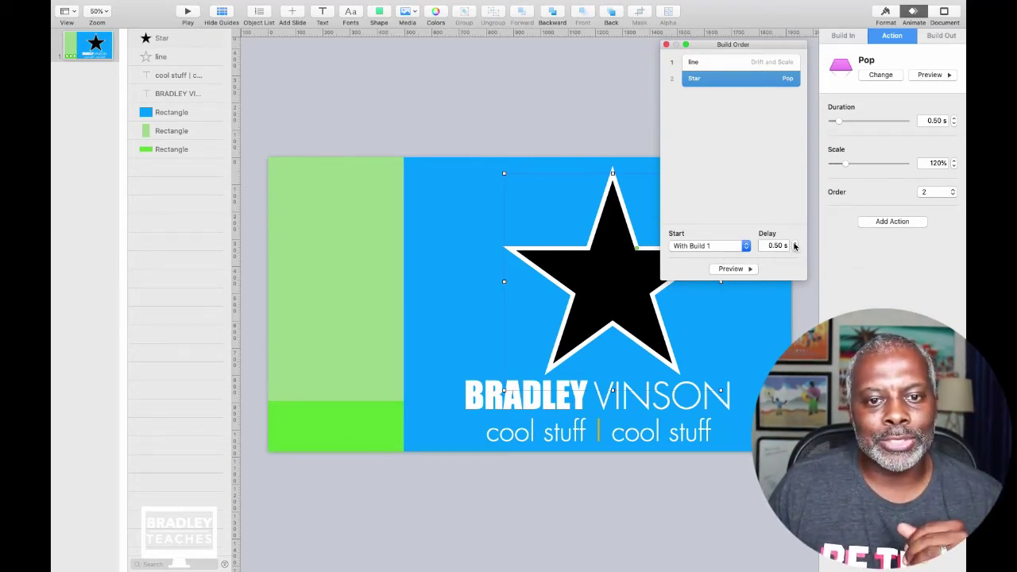
{"action": "left_click", "coordinate": [733, 270]}
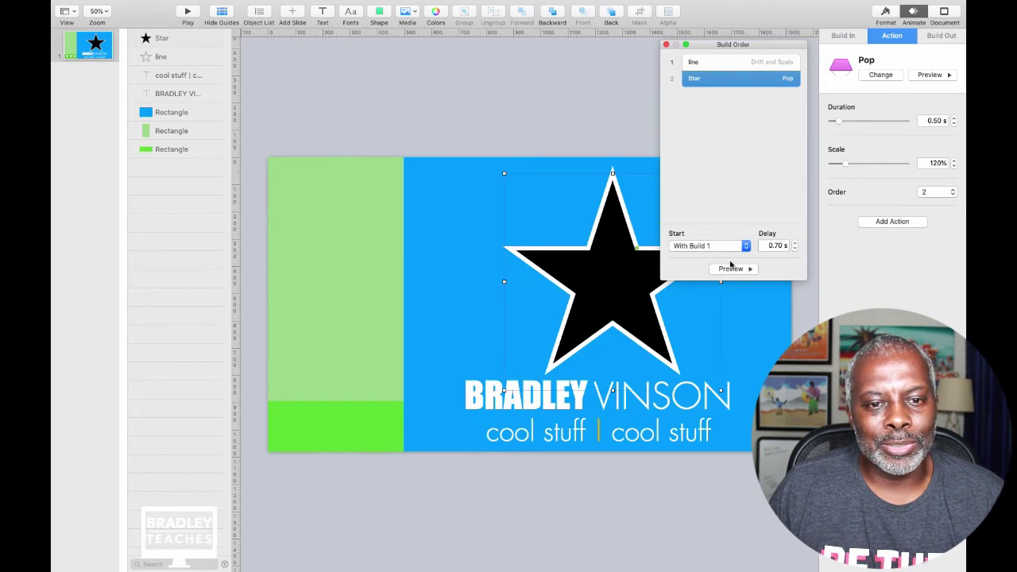
{"action": "left_click", "coordinate": [720, 271]}
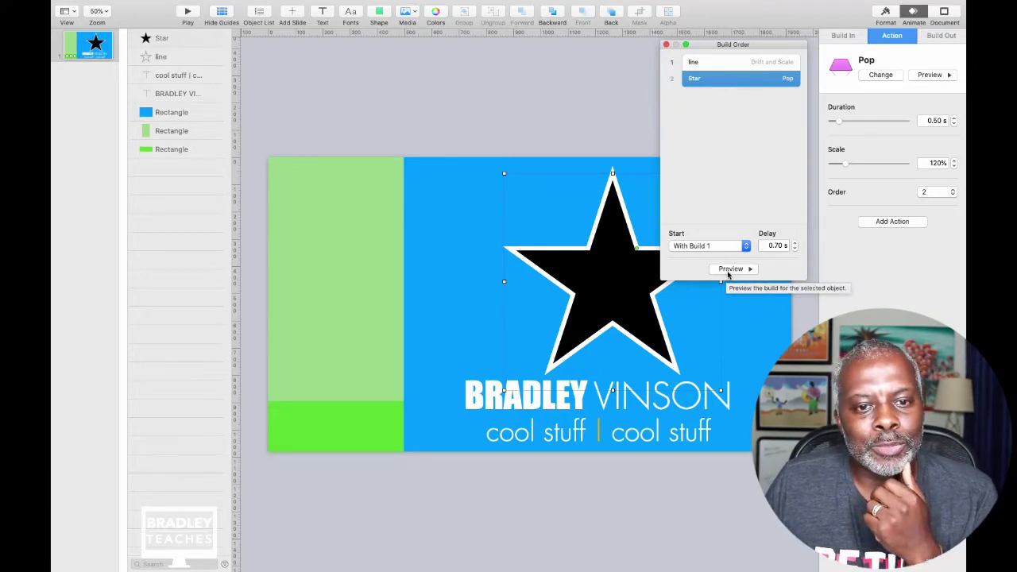
{"action": "left_click", "coordinate": [730, 270]}
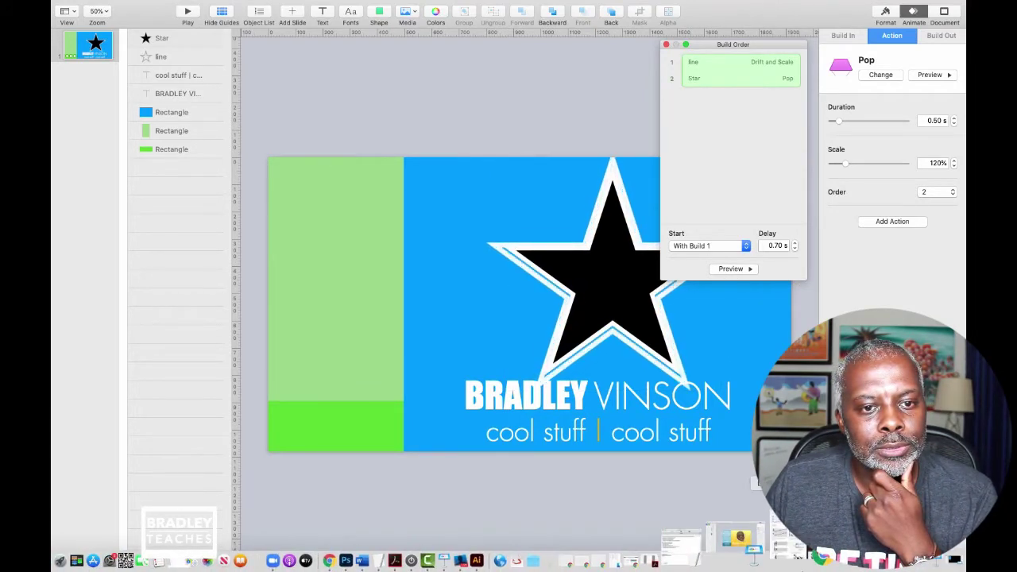
{"action": "left_click_drag", "start_coordinate": [697, 47], "coordinate": [841, 262]}
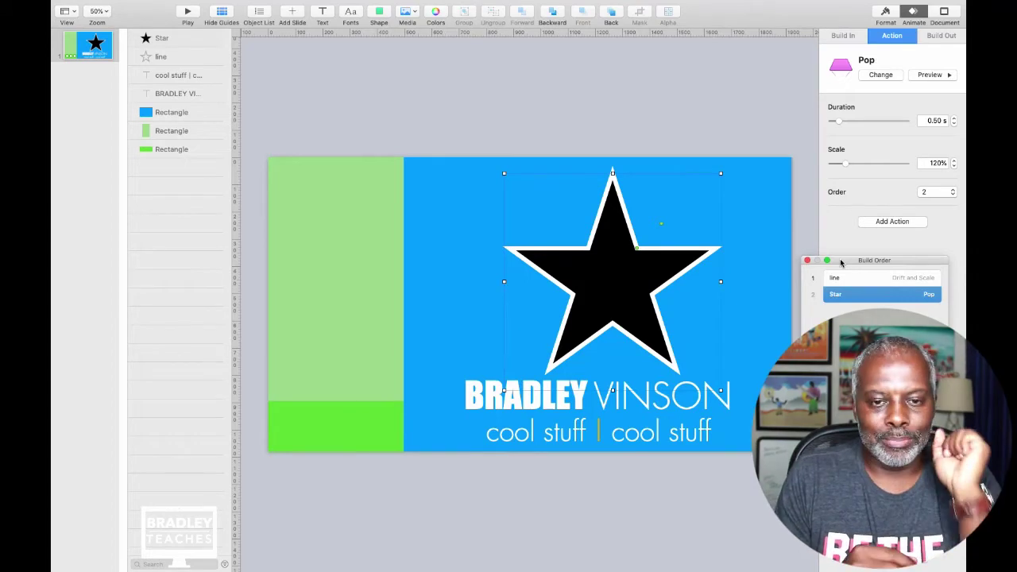
{"action": "left_click", "coordinate": [437, 122]}
{"action": "left_click", "coordinate": [437, 123]}
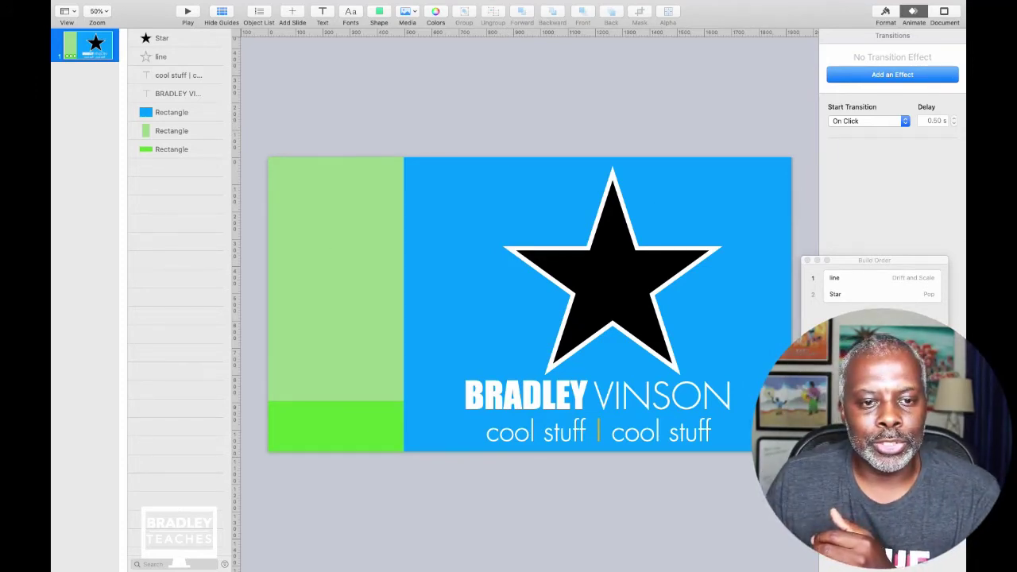
{"action": "left_click", "coordinate": [875, 277]}
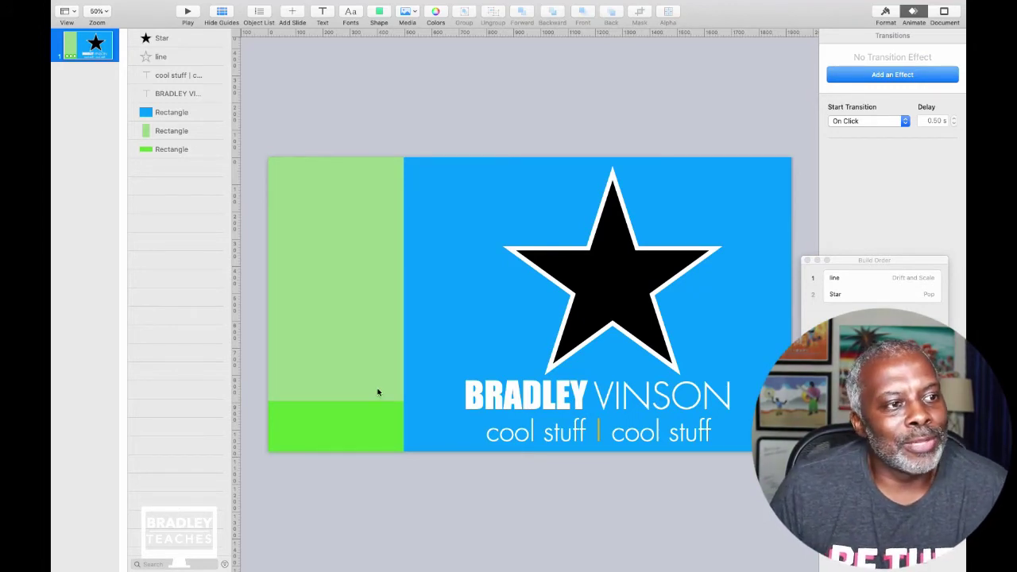
Layer 'line' under the text and green rectangles, with the blue rectangle beneath it, then preview the builds.
{"action": "left_click", "coordinate": [180, 59]}
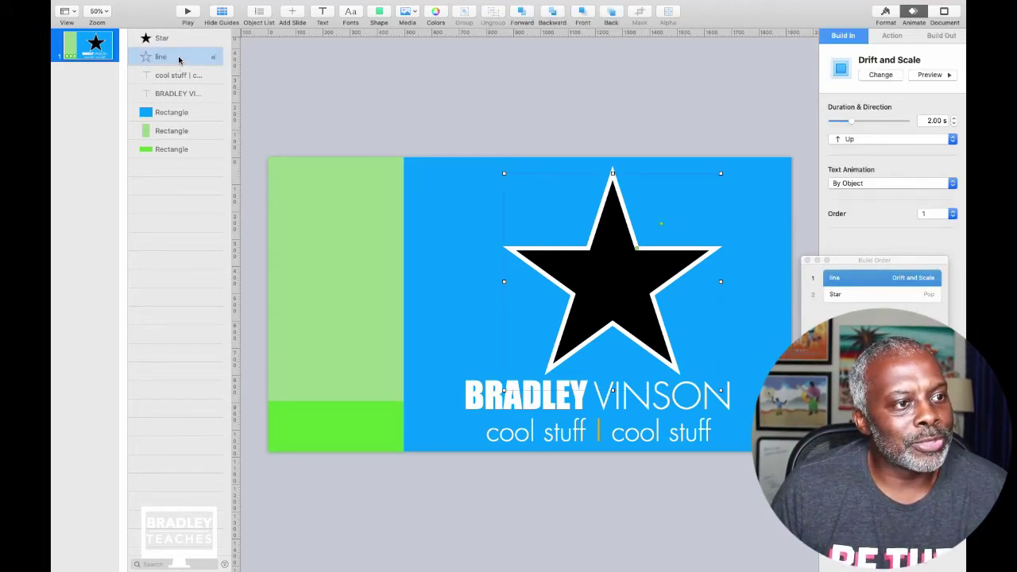
{"action": "left_click_drag", "start_coordinate": [180, 59], "coordinate": [190, 174]}
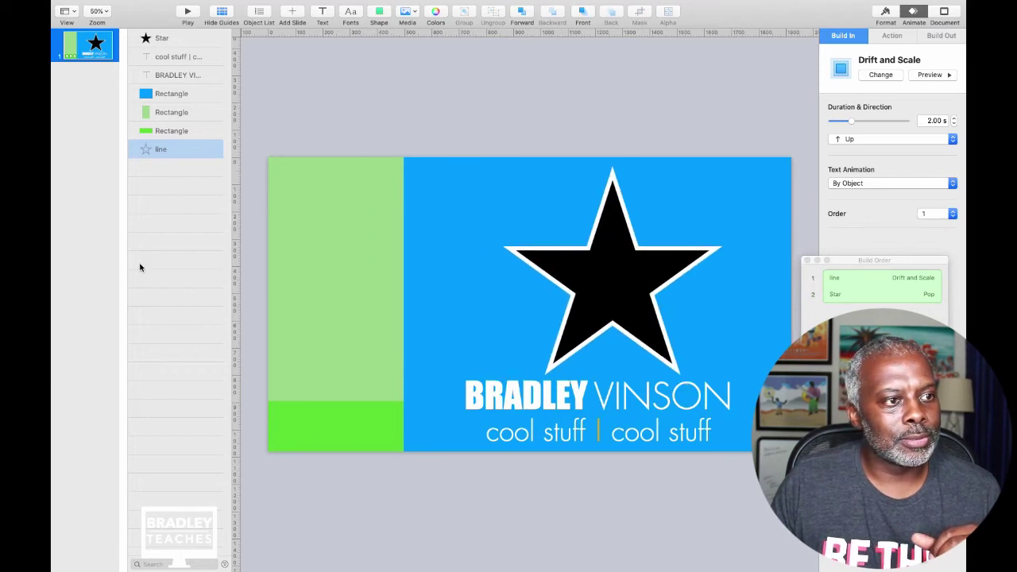
{"action": "left_click_drag", "start_coordinate": [170, 93], "coordinate": [175, 163]}
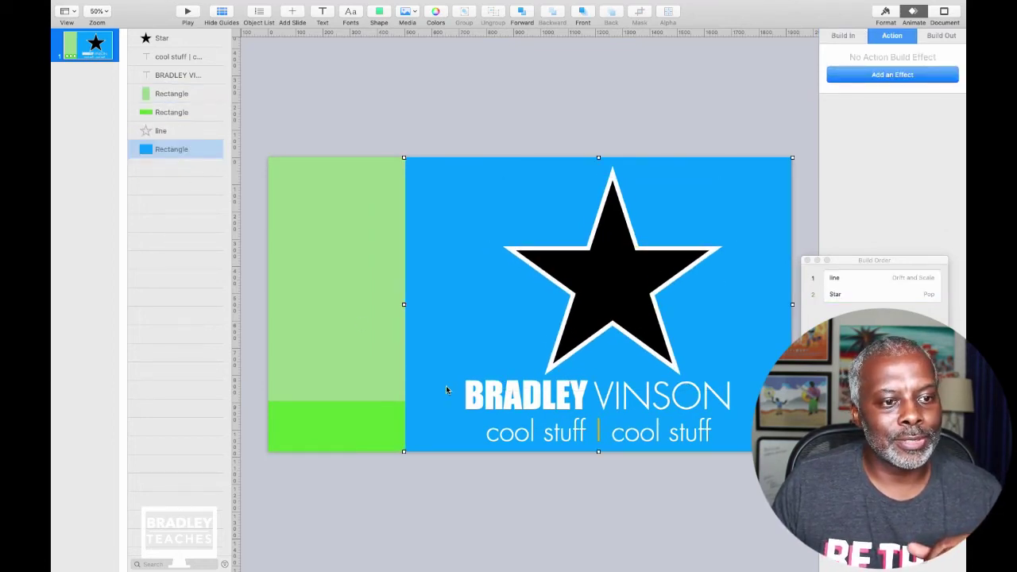
{"action": "left_click", "coordinate": [639, 514]}
{"action": "key", "text": "super+a"}
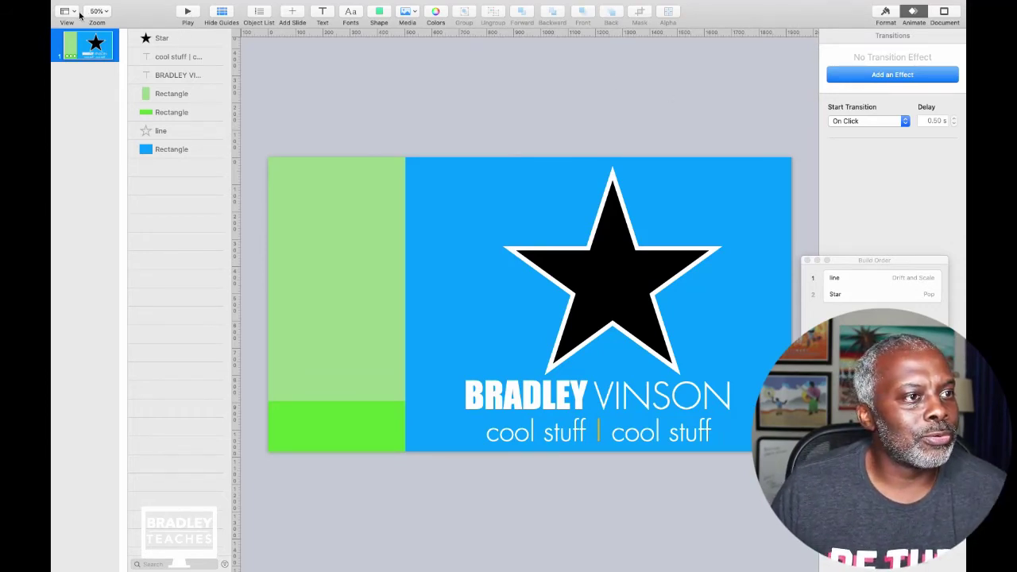
Start a movie export with 0-second next-slide and next-build delays.
{"action": "left_click", "coordinate": [127, 6]}
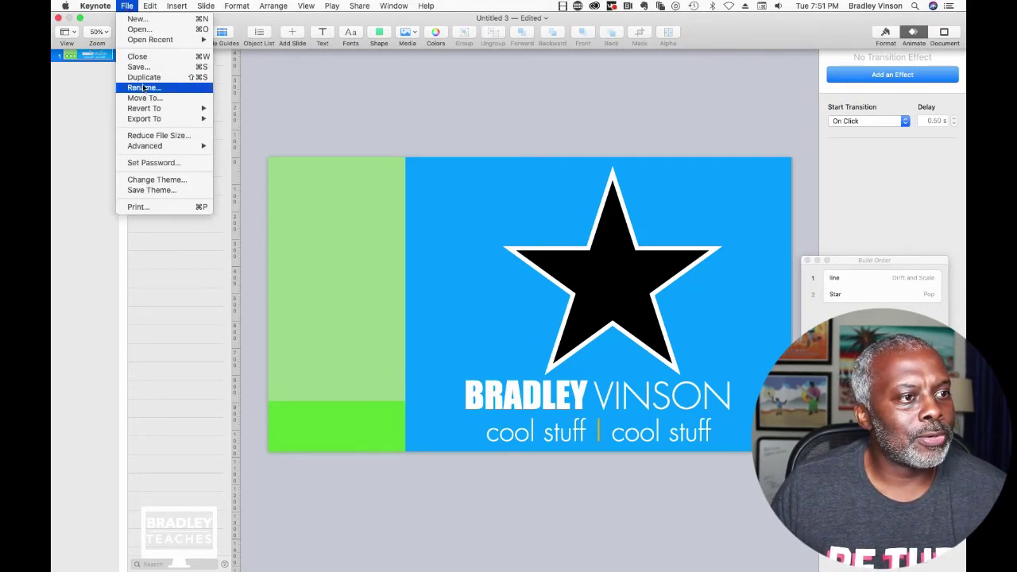
{"action": "mouse_move", "coordinate": [143, 119]}
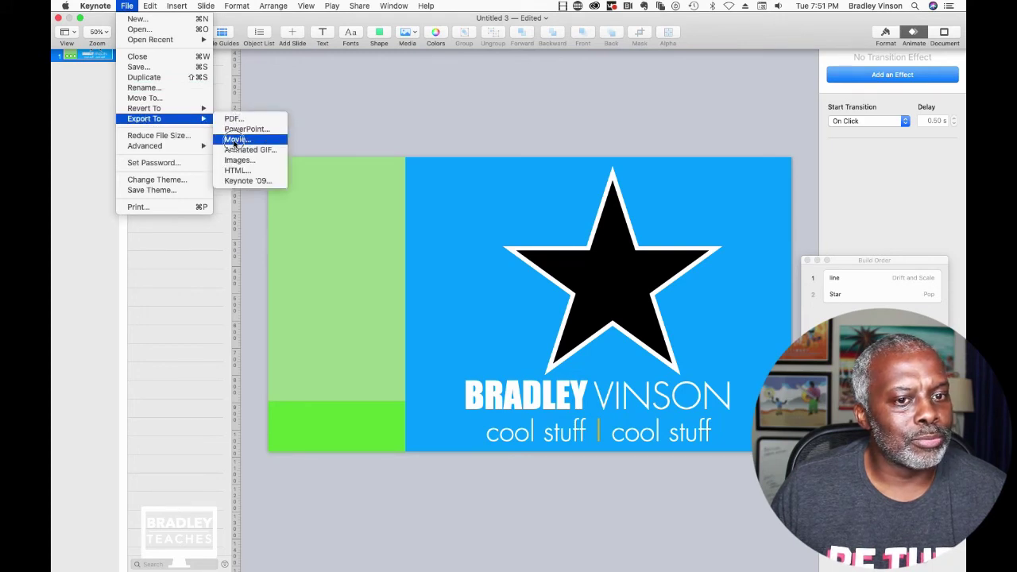
{"action": "left_click", "coordinate": [236, 139]}
{"action": "double_click", "coordinate": [485, 147]}
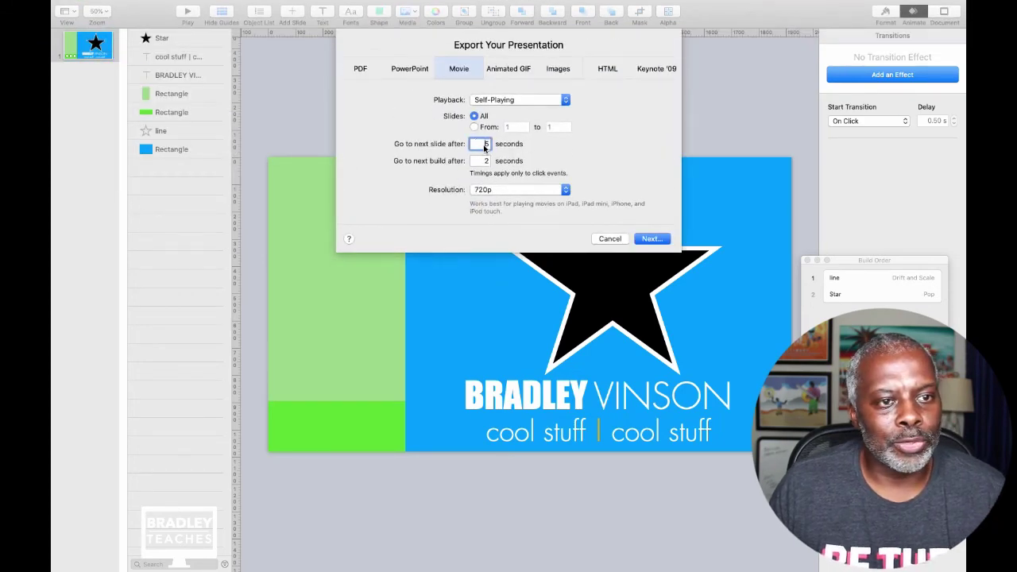
{"action": "type", "text": "0"}
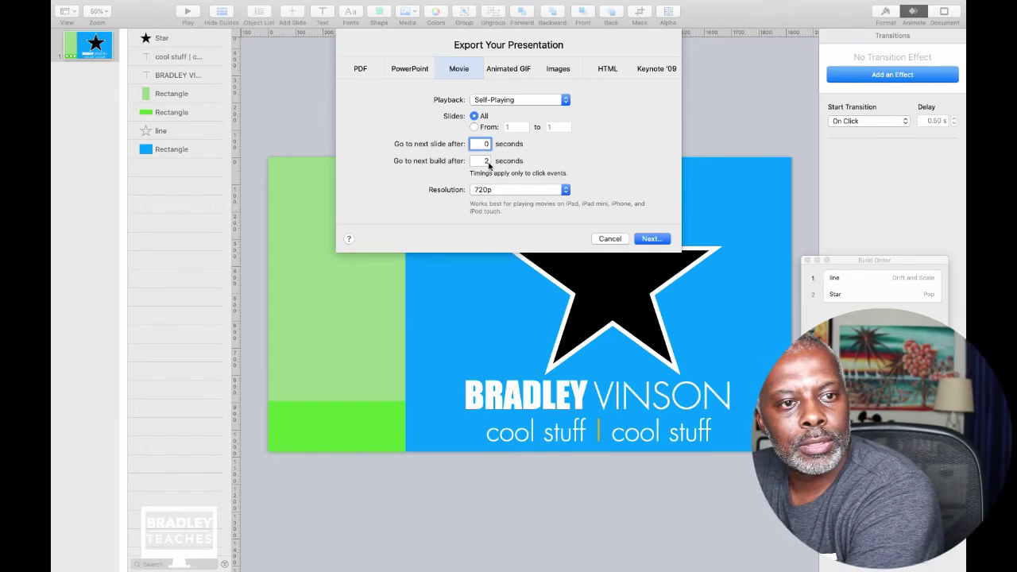
{"action": "double_click", "coordinate": [485, 162]}
{"action": "type", "text": "0"}
Set a custom 1920 × 1080 resolution and Apple ProRes 4444 with transparent backgrounds, then continue.
{"action": "left_click", "coordinate": [496, 192]}
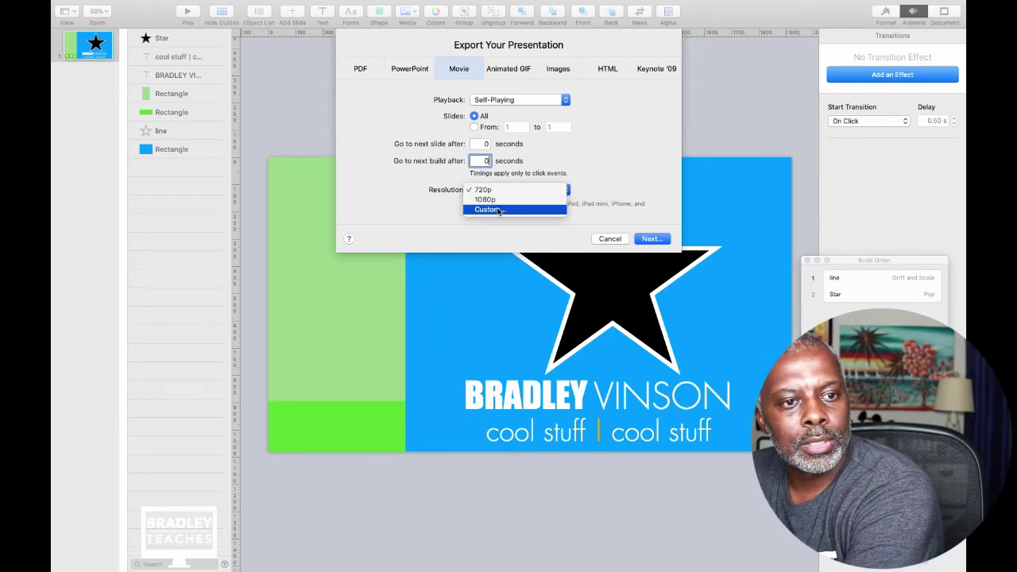
{"action": "left_click", "coordinate": [488, 209]}
{"action": "double_click", "coordinate": [480, 207]}
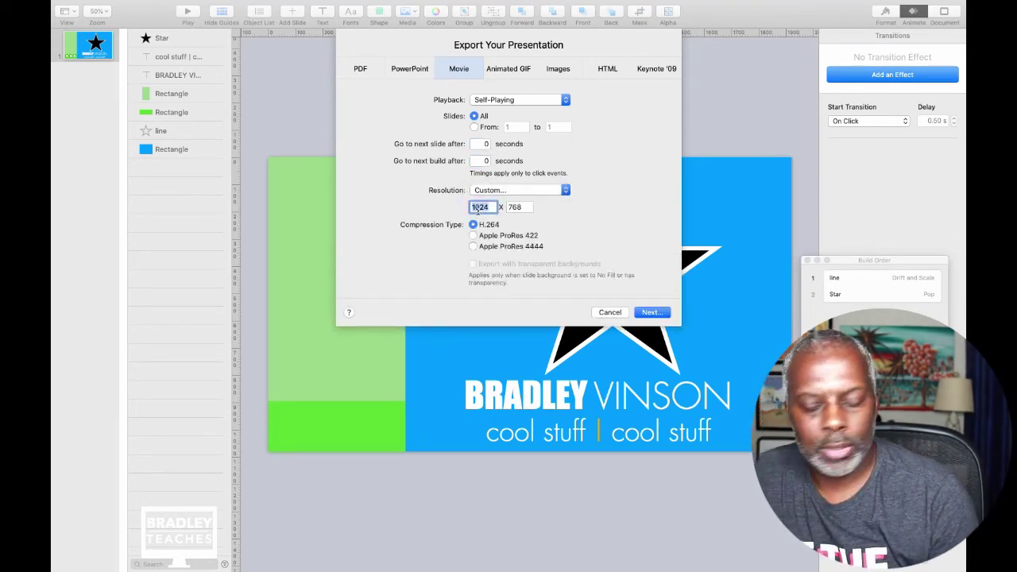
{"action": "type", "text": "1920"}
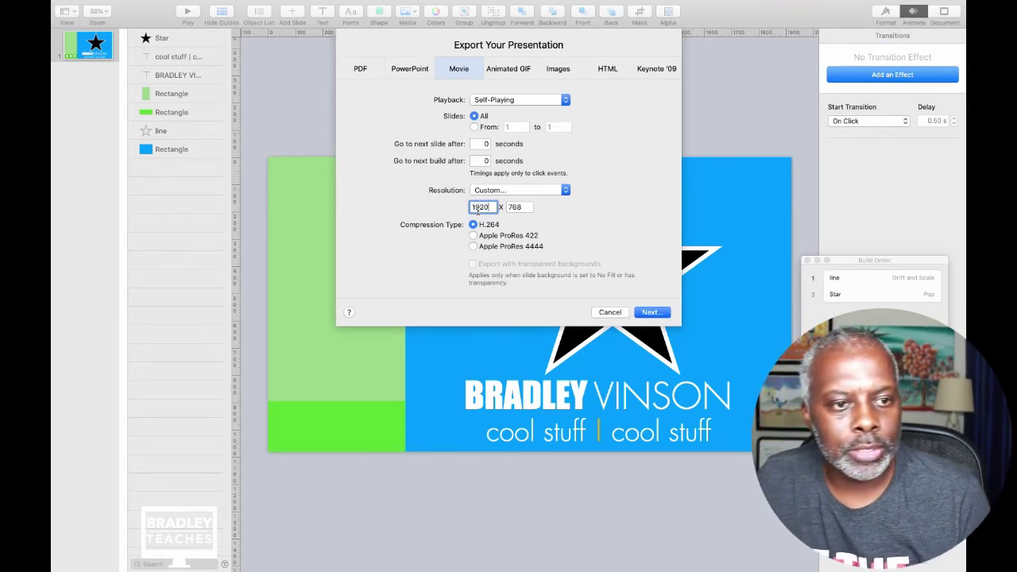
{"action": "key", "text": "Tab"}
{"action": "type", "text": "1080"}
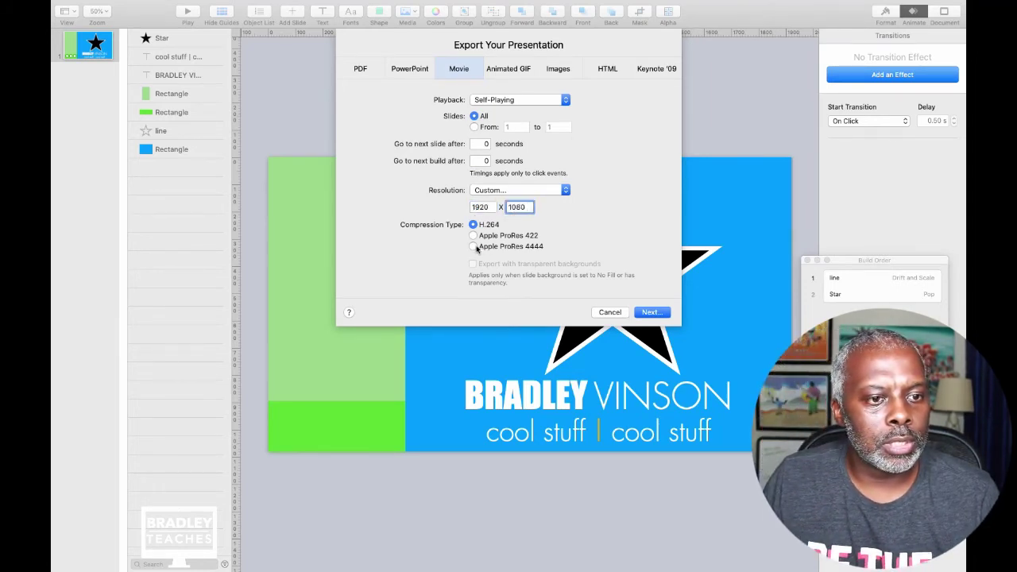
{"action": "left_click", "coordinate": [474, 248]}
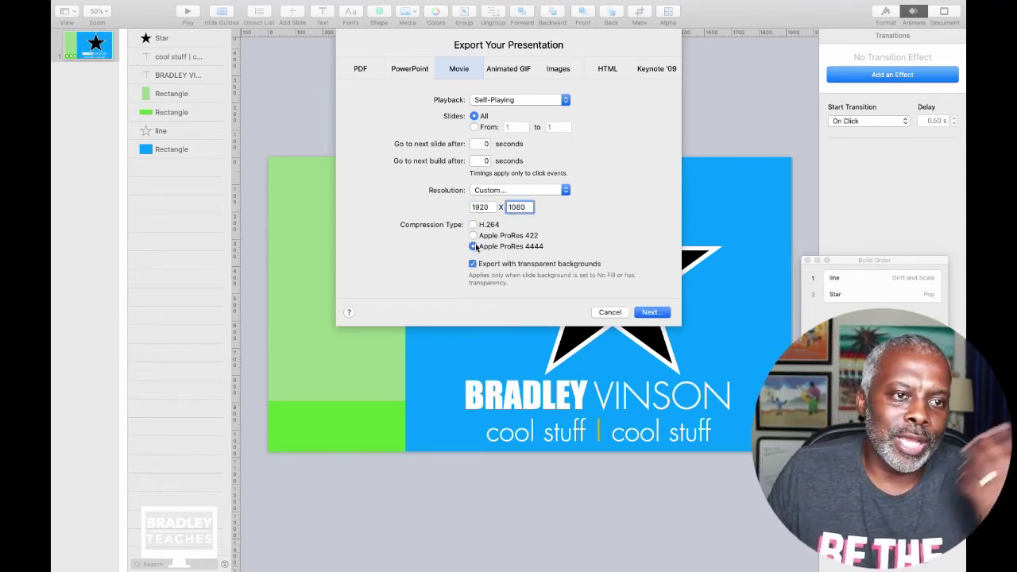
{"action": "left_click", "coordinate": [651, 312]}
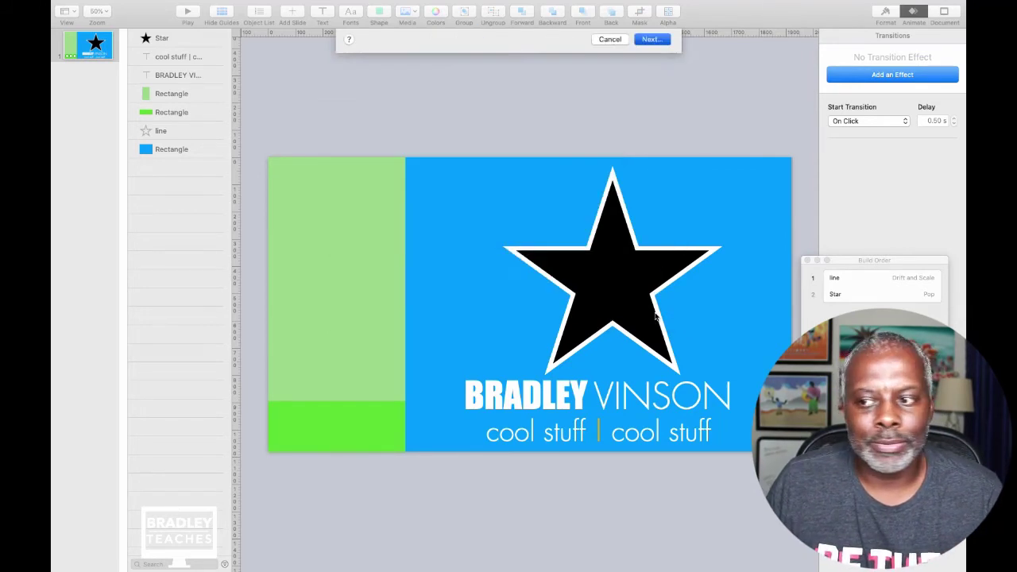